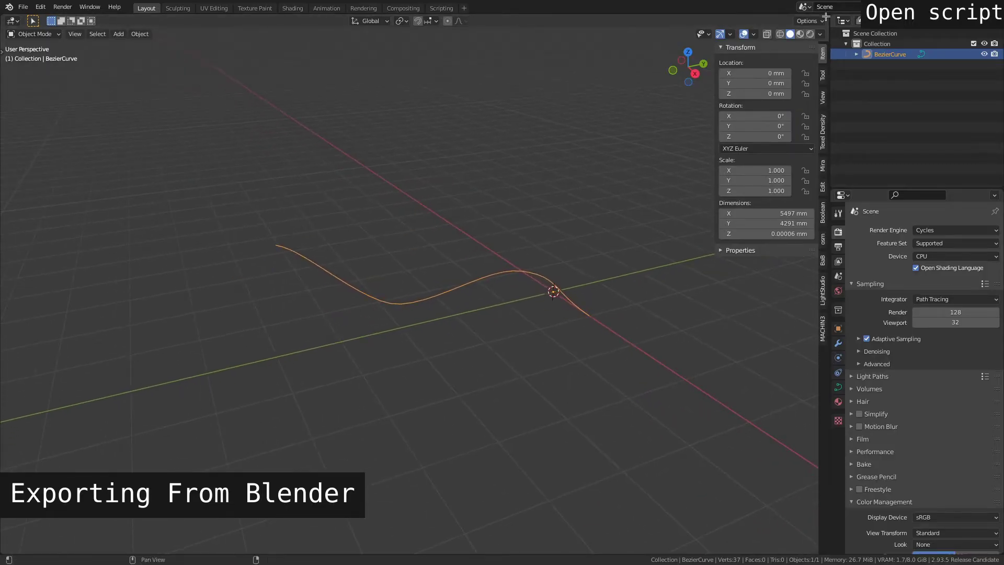
- Turn a new bottom area into a Text Editor and load ExportCSV.py from the home folder
left_click(11, 547)
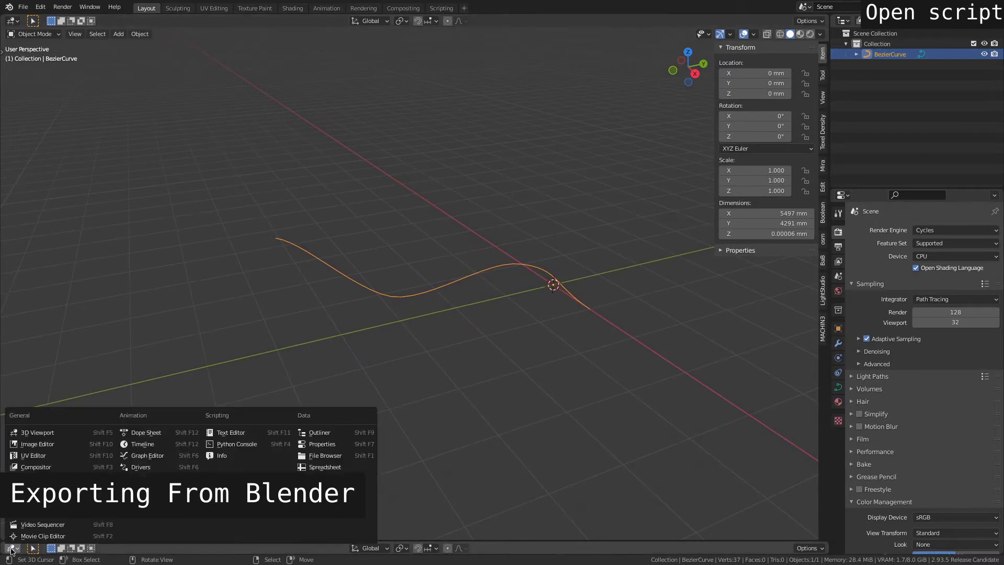
left_click(230, 433)
left_click(433, 548)
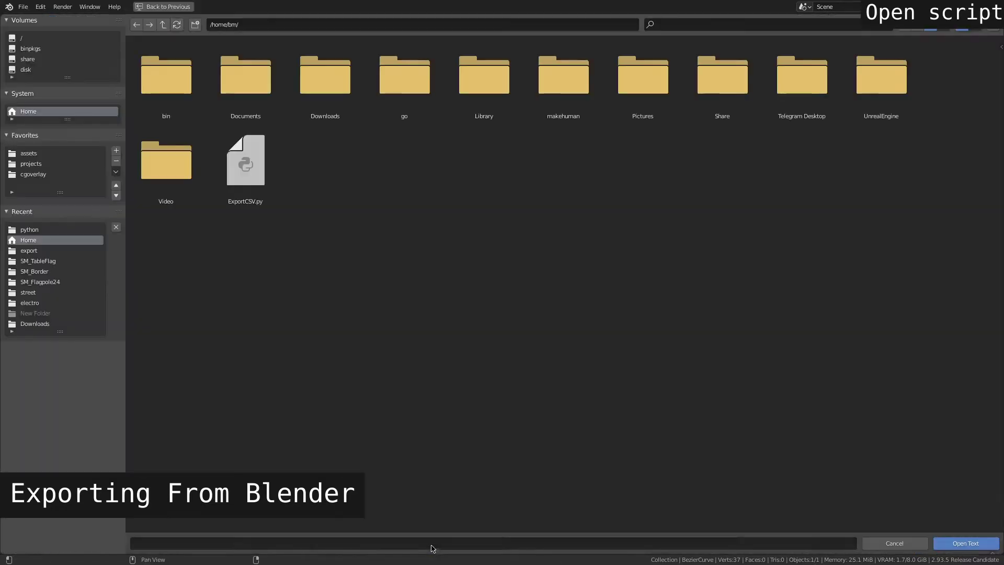
left_click(254, 179)
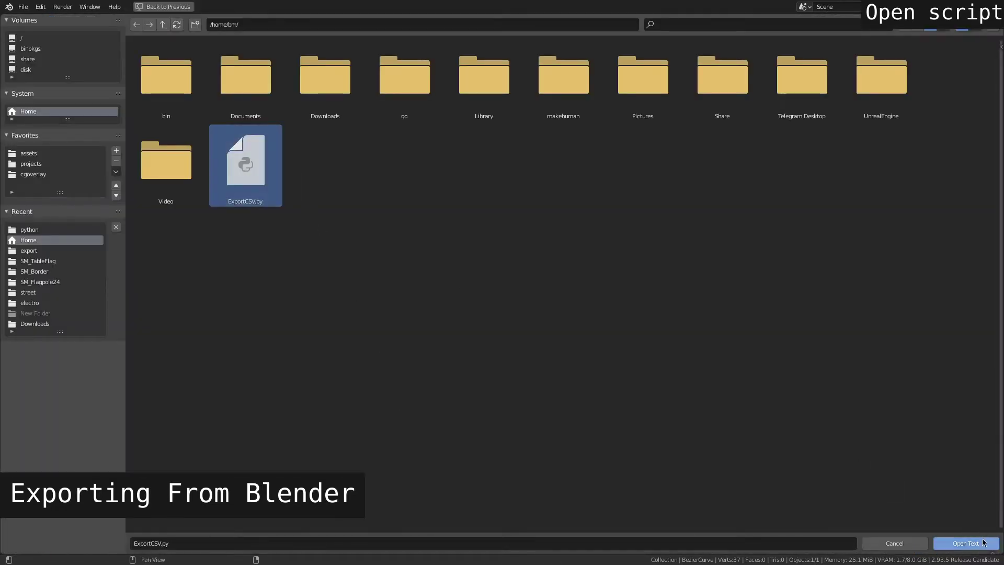
left_click(965, 542)
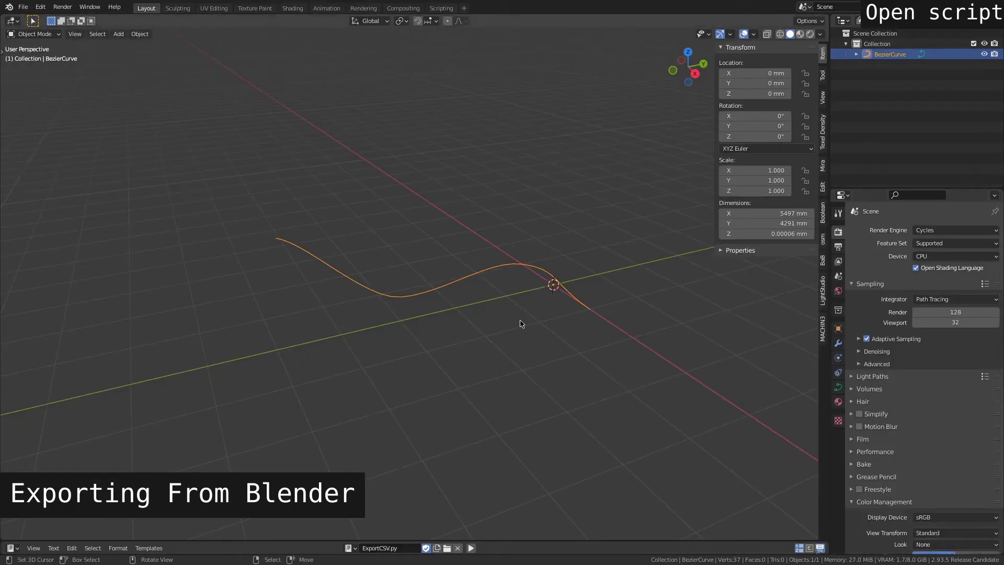
- Save the Blender scene under the file name test.blend in the home folder
key("ctrl+s")
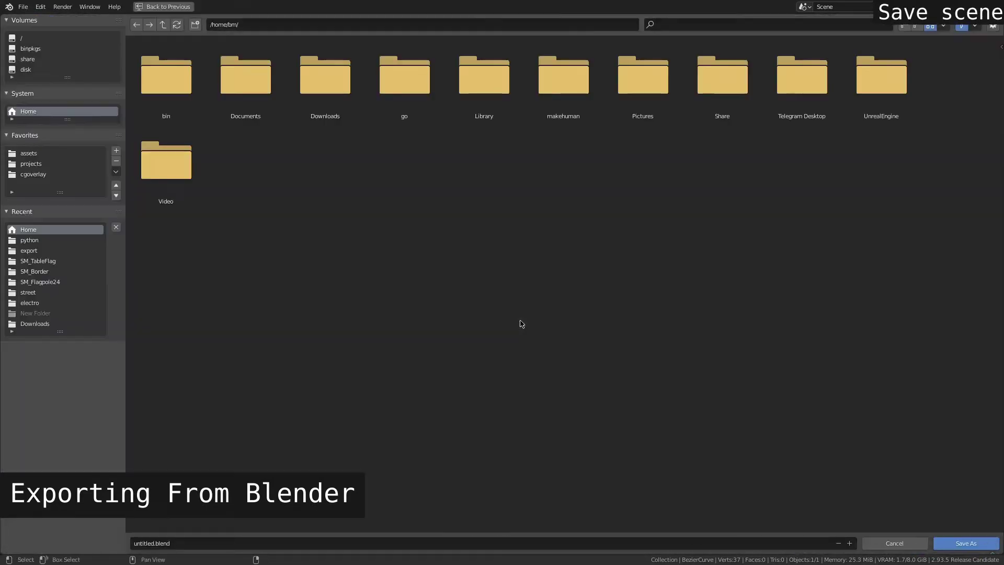
left_click(184, 542)
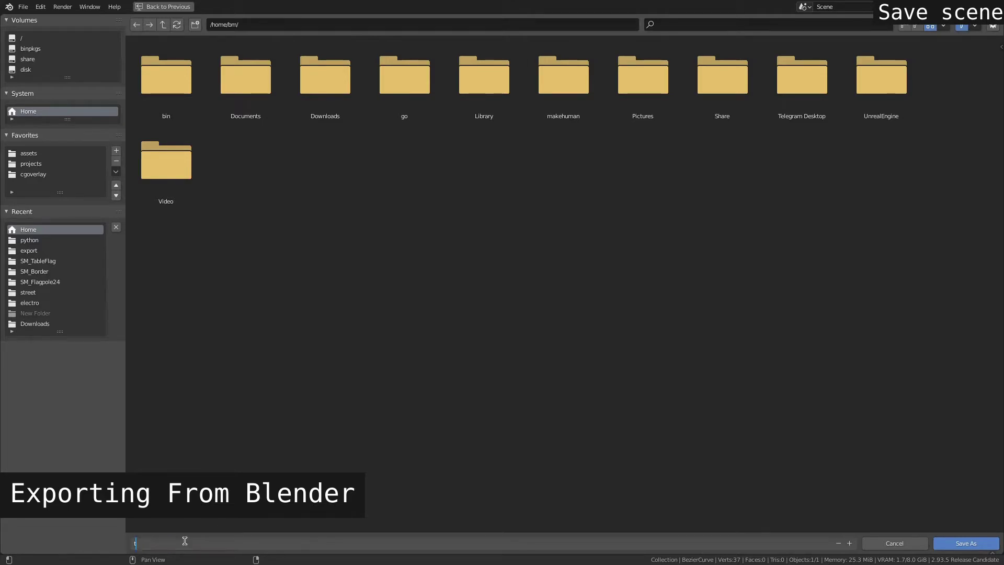
key("Return")
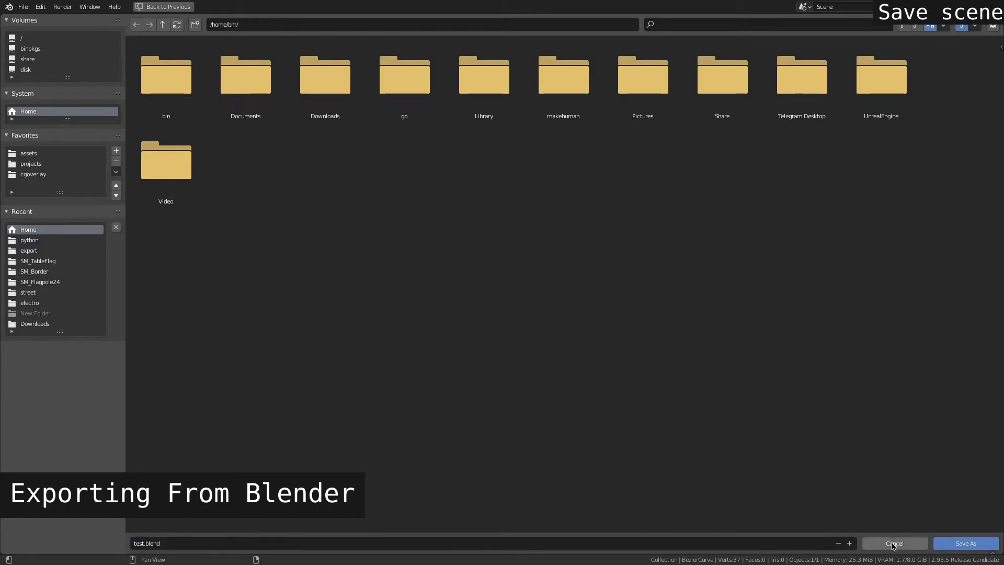
left_click(965, 543)
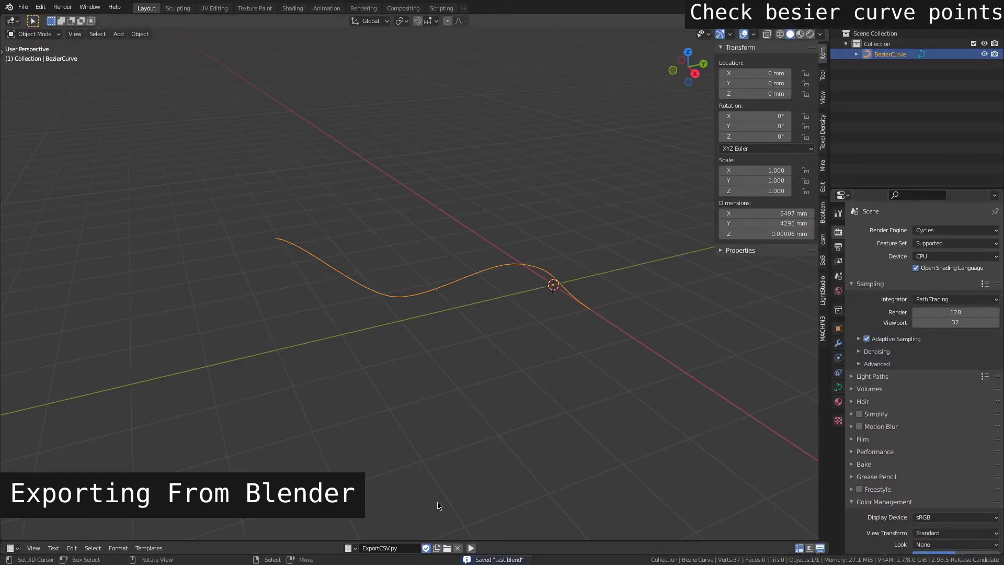
key("Tab")
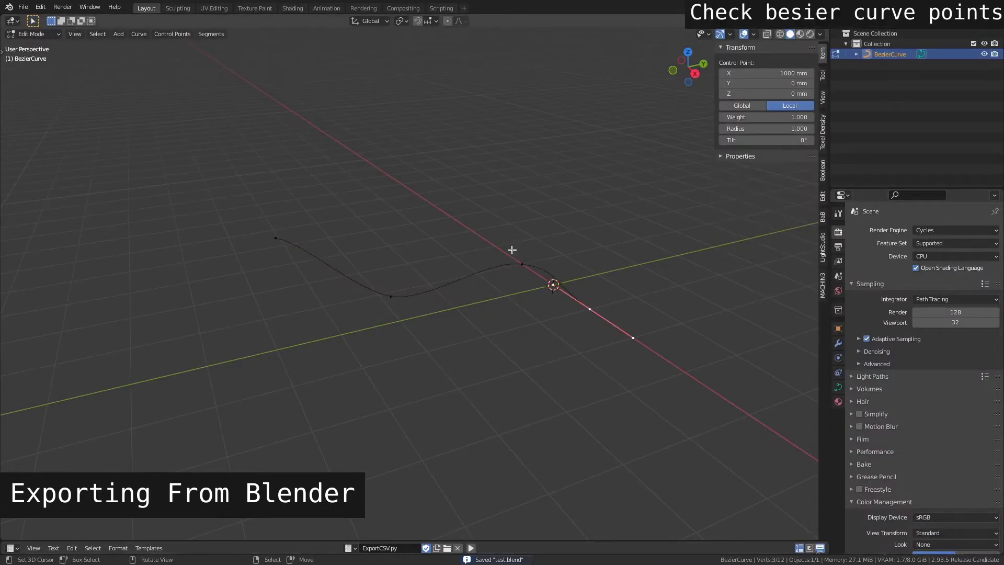
key("Tab")
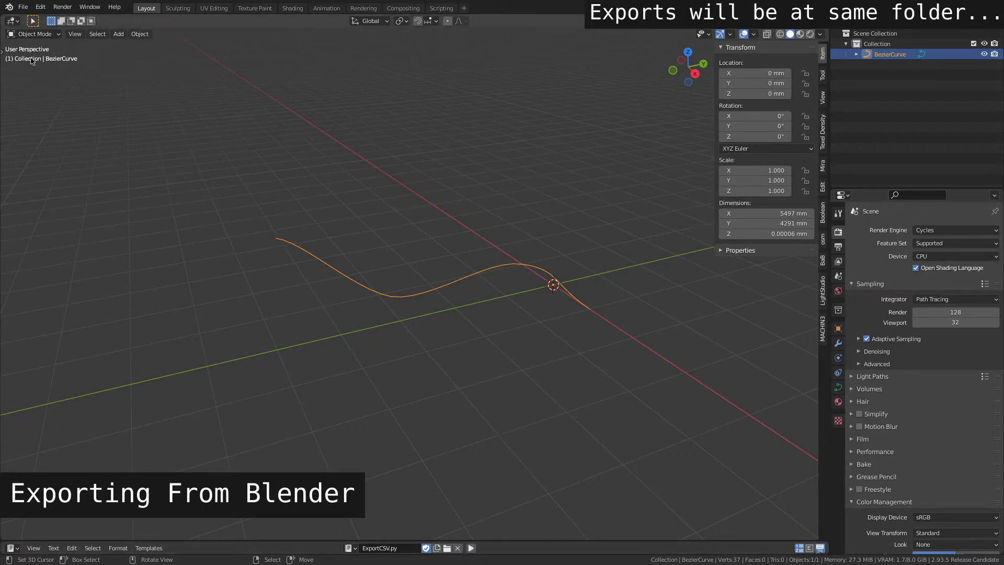
left_click(23, 7)
left_click(31, 29)
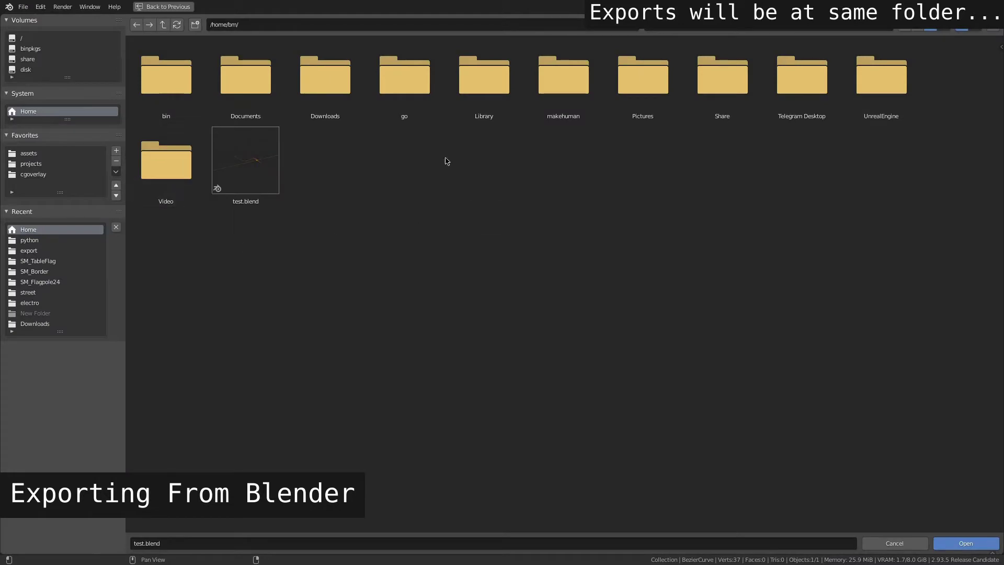
left_click(964, 28)
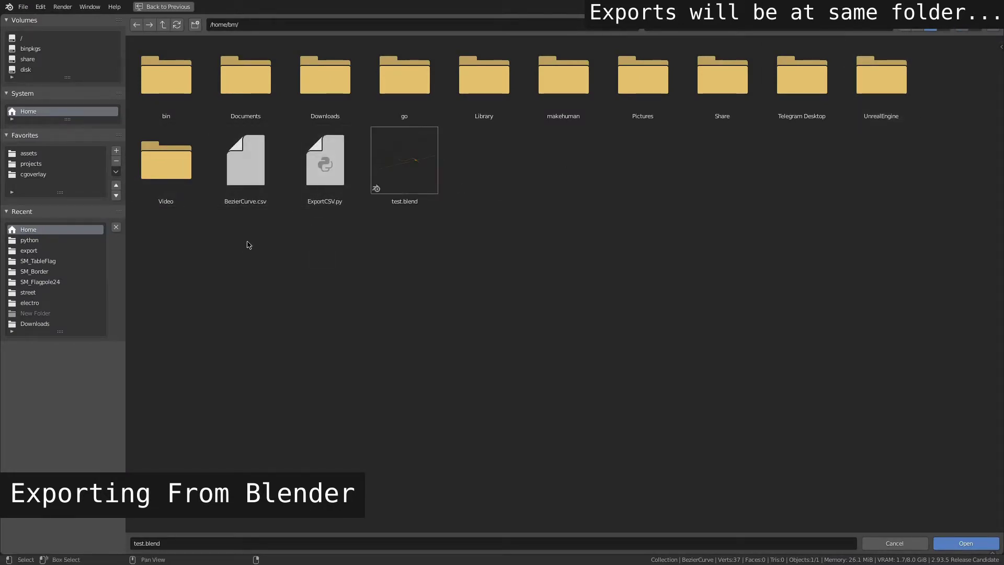
mouse_move(223, 245)
left_mouse_down()
mouse_move(272, 170)
mouse_move(266, 243)
left_mouse_up()
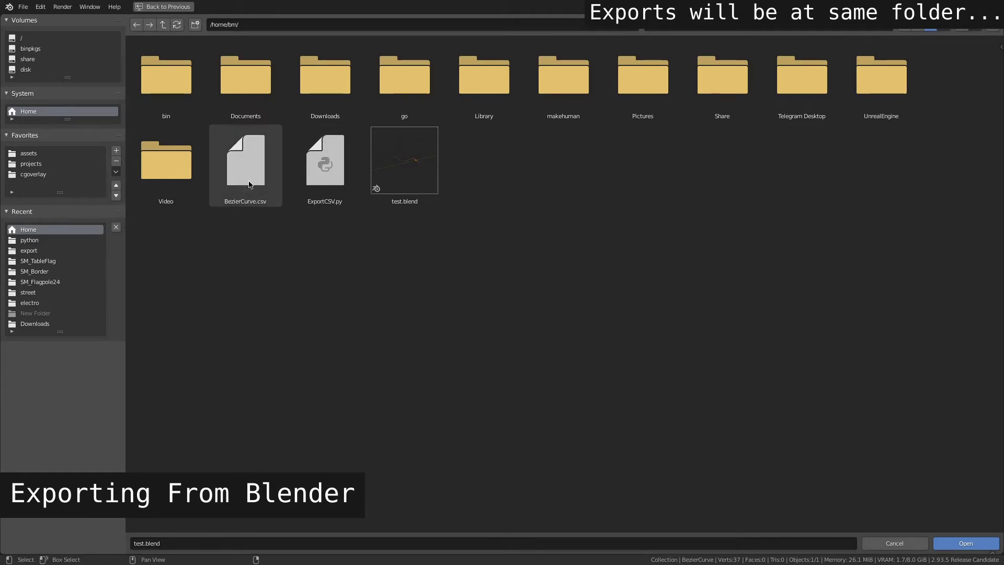
left_click(908, 543)
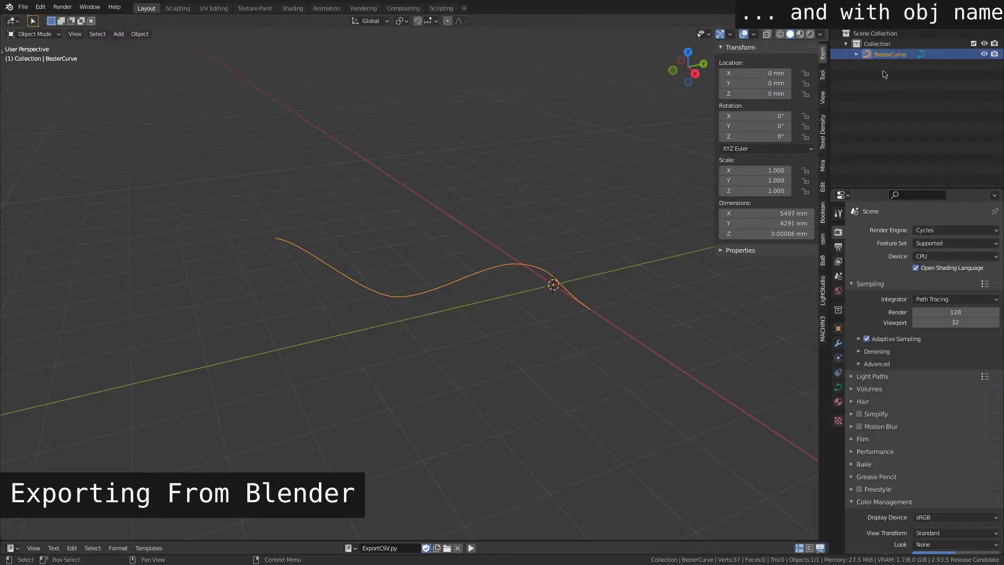
- Rename the curve object to test and confirm test.csv appears in the home folder file browser
key("F2")
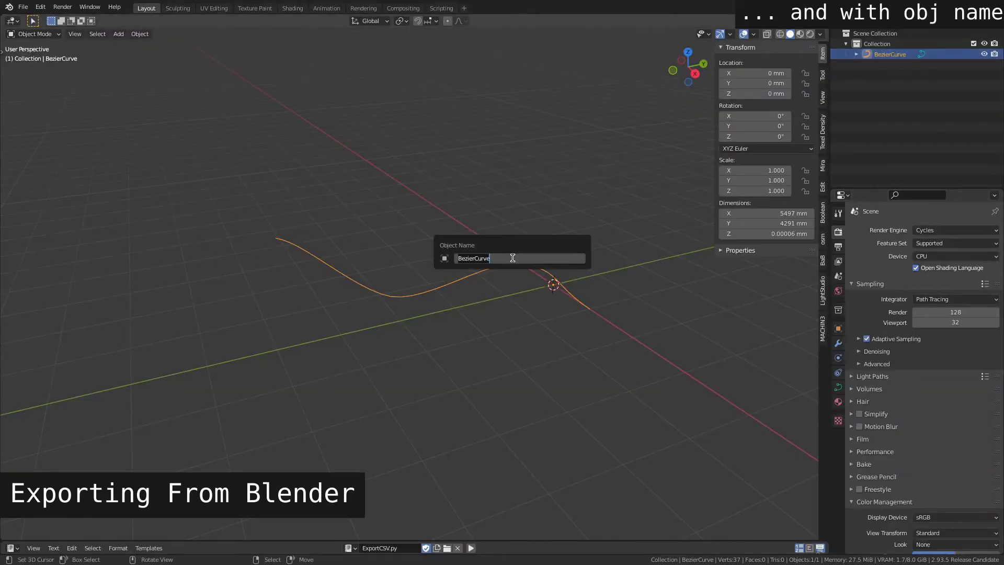
type("test")
key("Return")
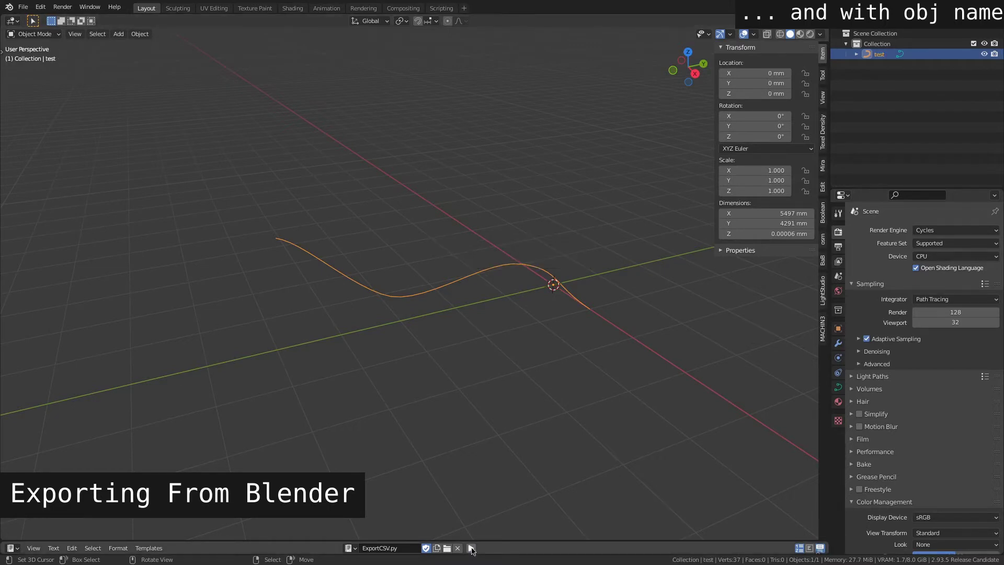
left_click(23, 6)
left_click(40, 31)
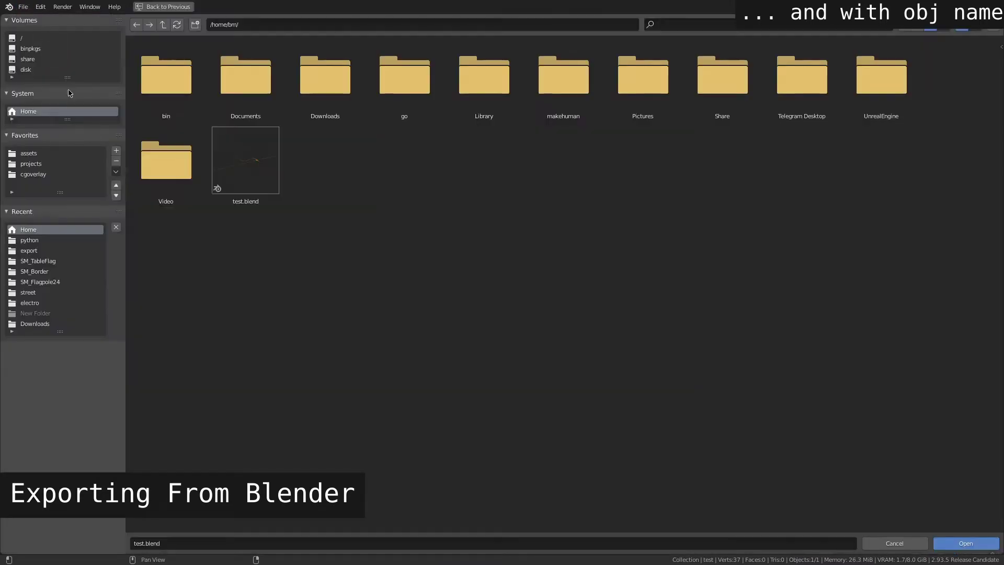
left_click(960, 29)
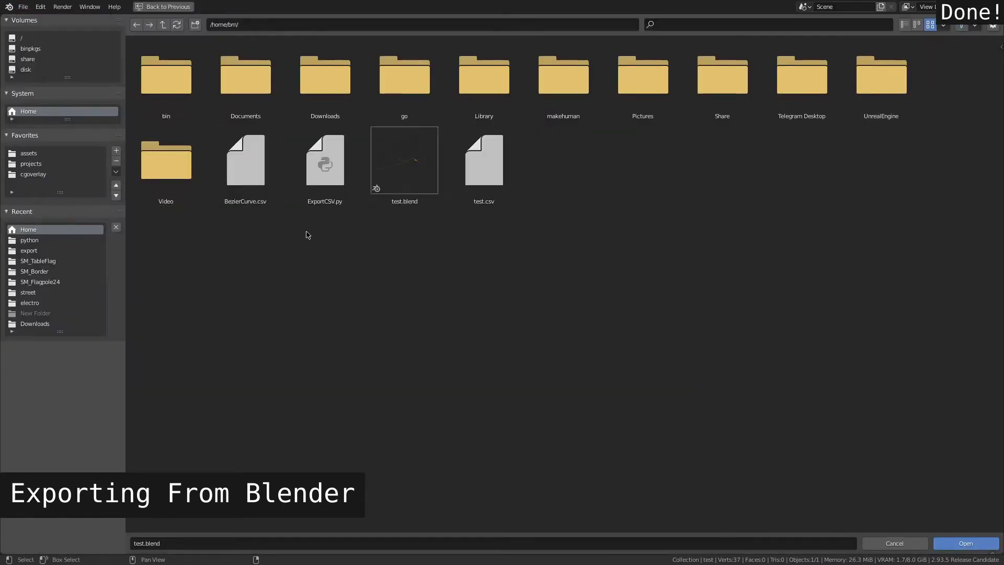
left_click_drag(473, 230, 591, 293)
left_click_drag(245, 254, 249, 156)
left_click(483, 162)
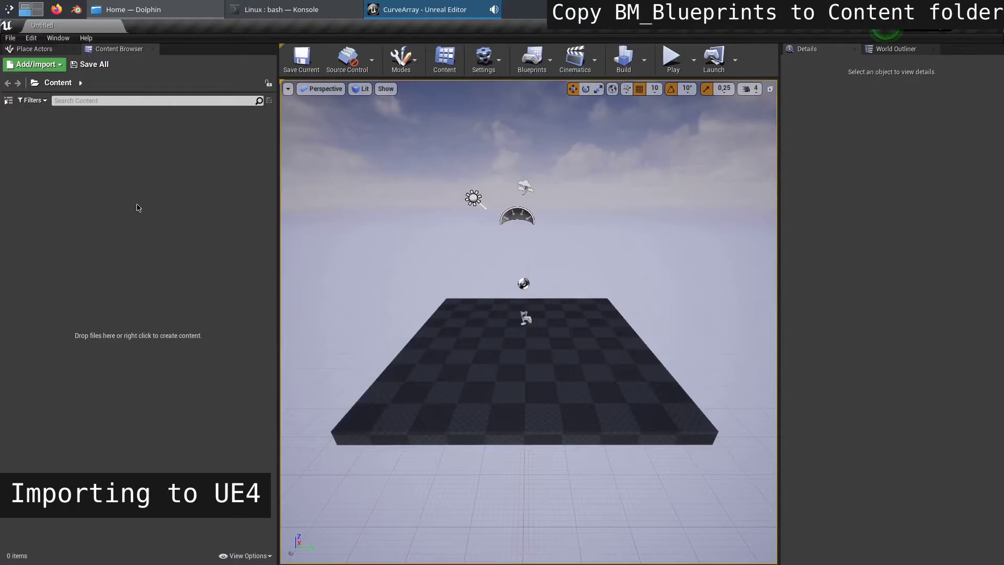
- Copy the BM_Blueprints folder into Unreal Projects/CurveArray/Content using Dolphin's split view
left_click(133, 10)
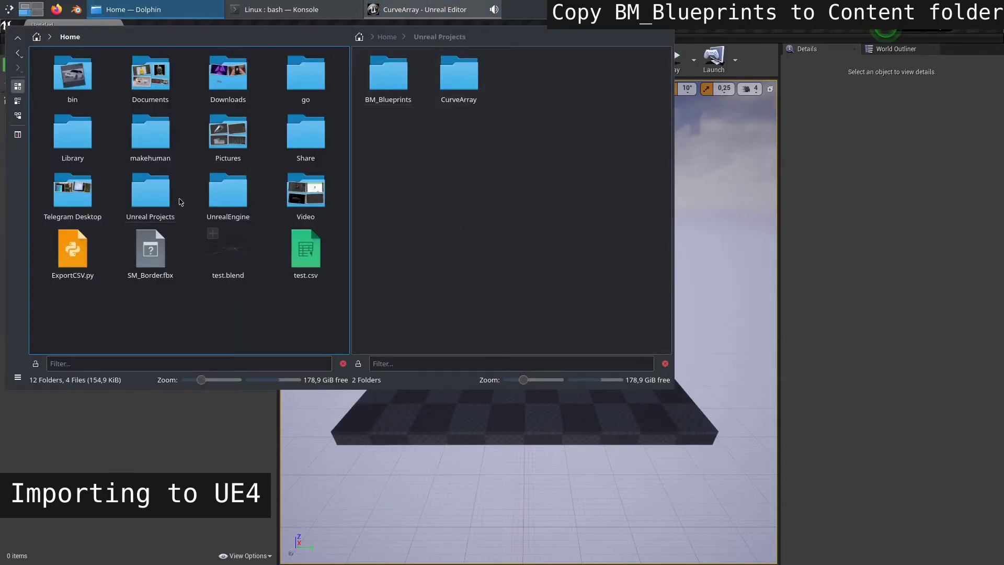
left_click(157, 198)
left_click(456, 78)
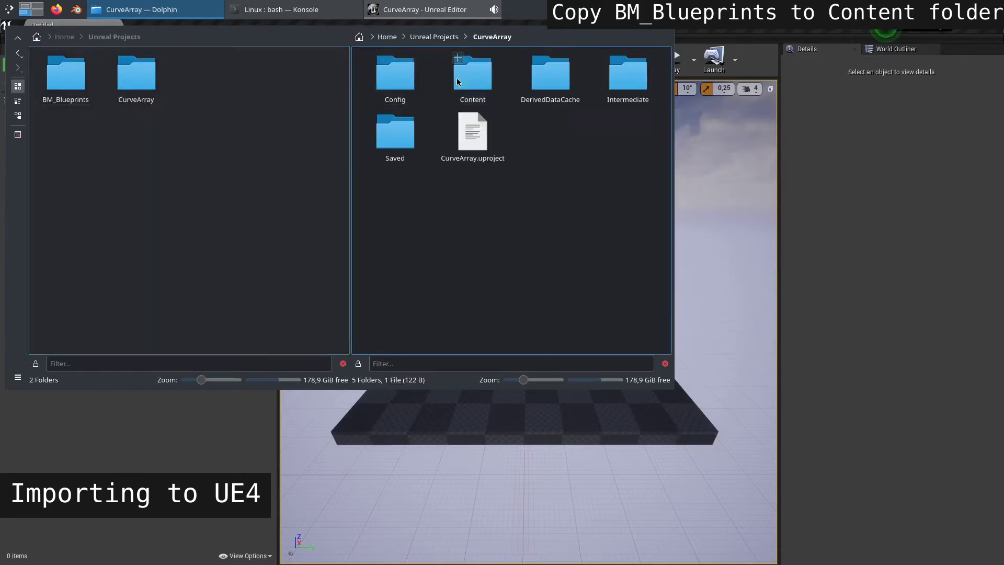
left_click(457, 77)
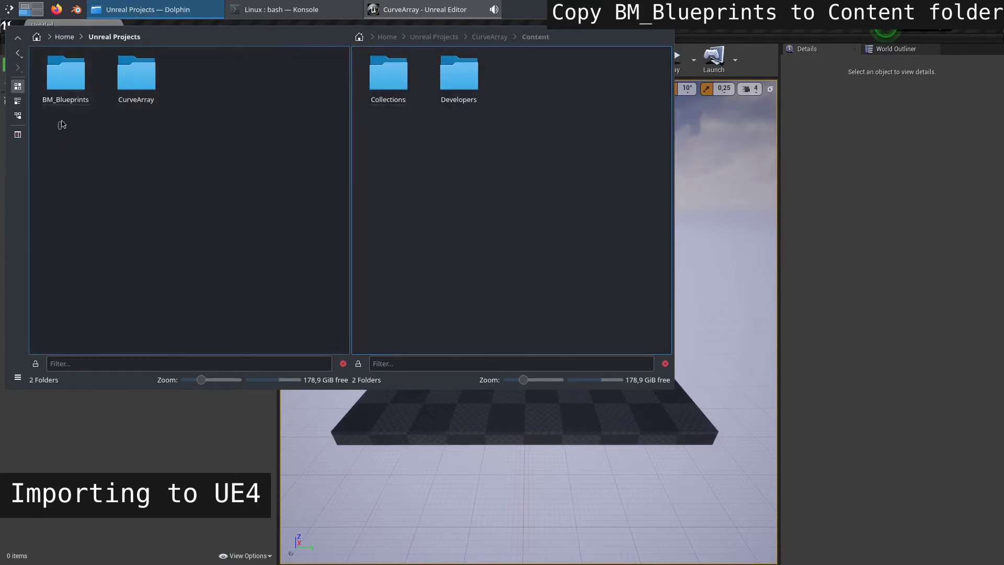
left_click(81, 79)
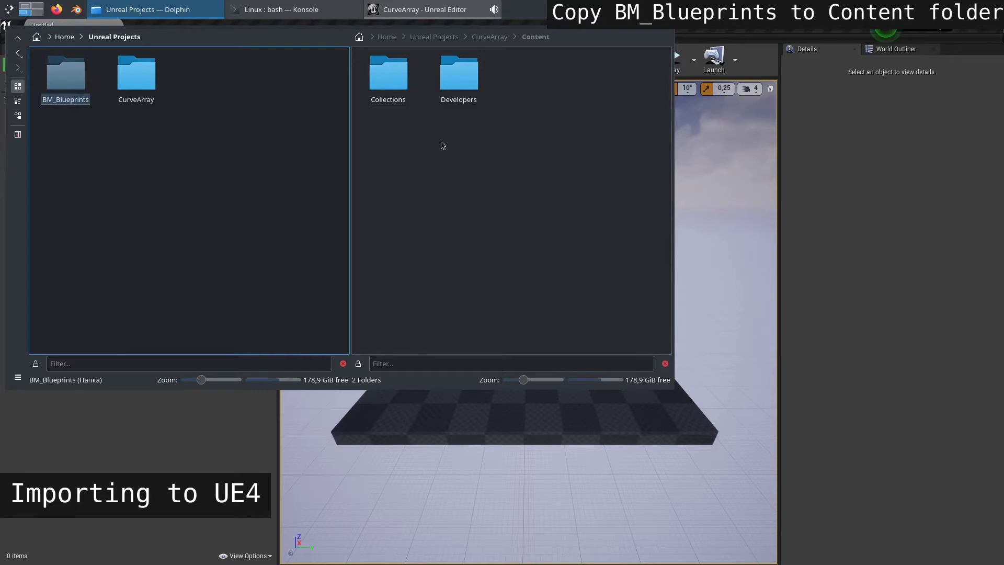
left_click(460, 143)
key("ctrl+v")
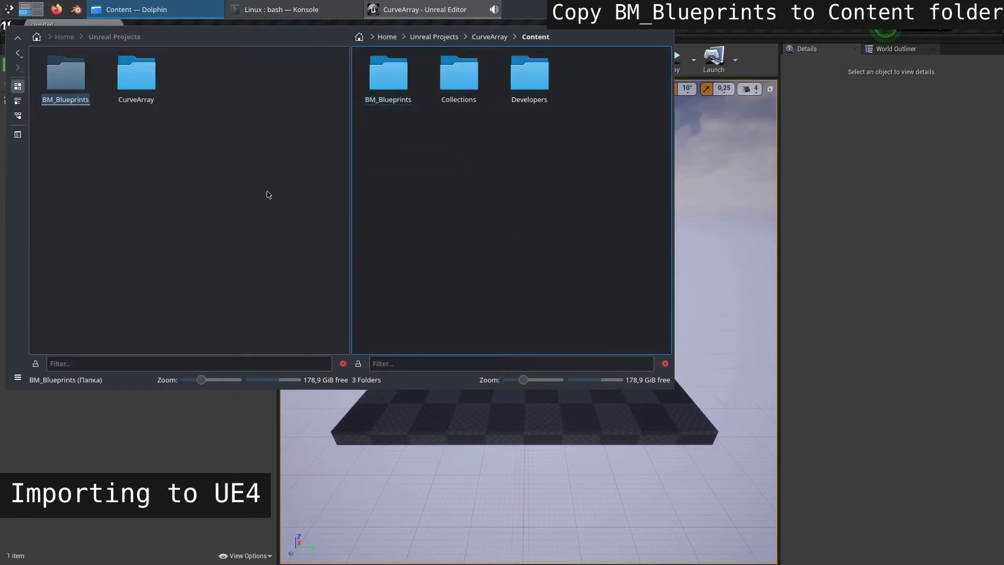
left_click(131, 10)
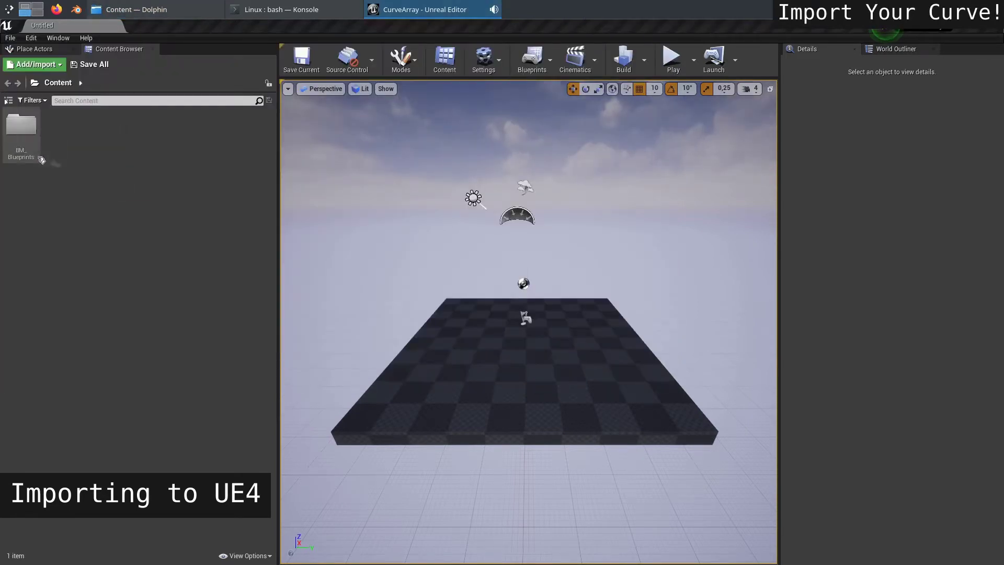
- Create a folder named Curves in the Content Browser, open it, and bring Dolphin forward
right_click(83, 165)
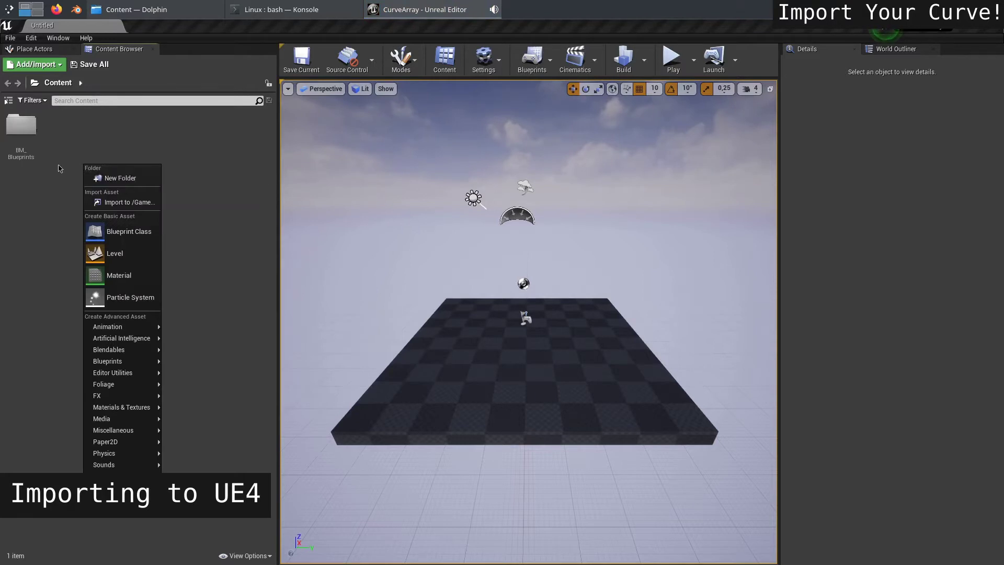
left_click(49, 164)
right_click(90, 157)
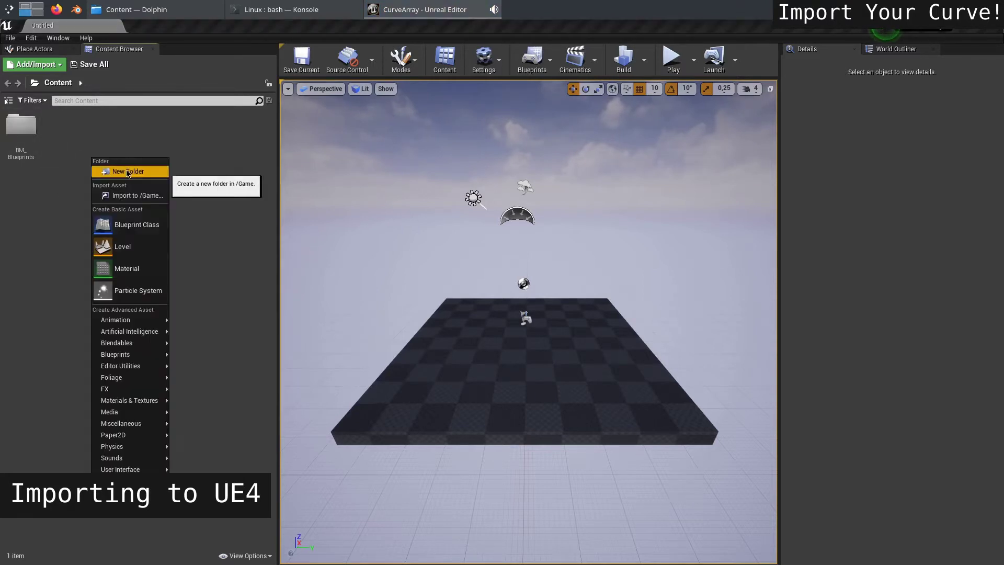
left_click(128, 166)
type("Curves")
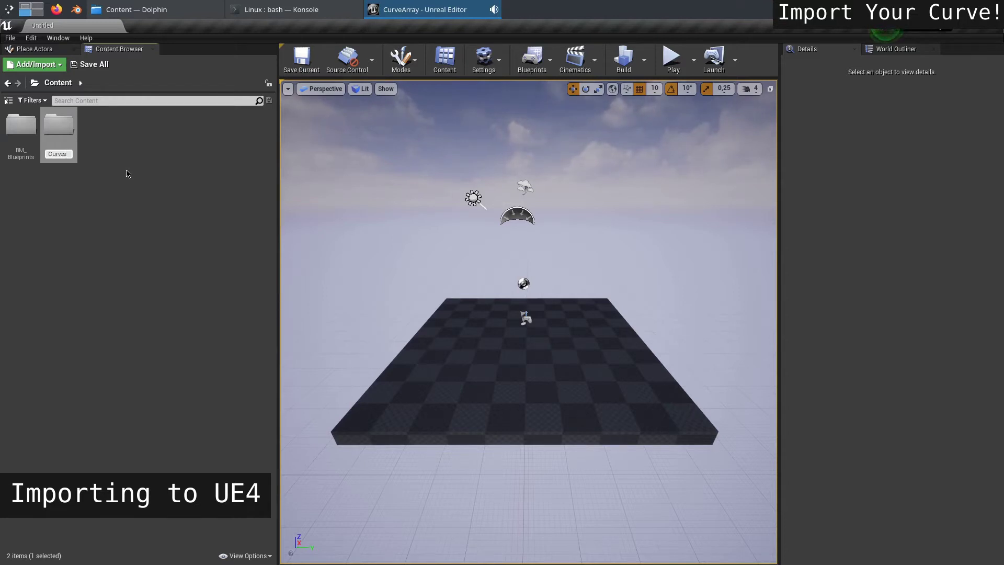
key("Return")
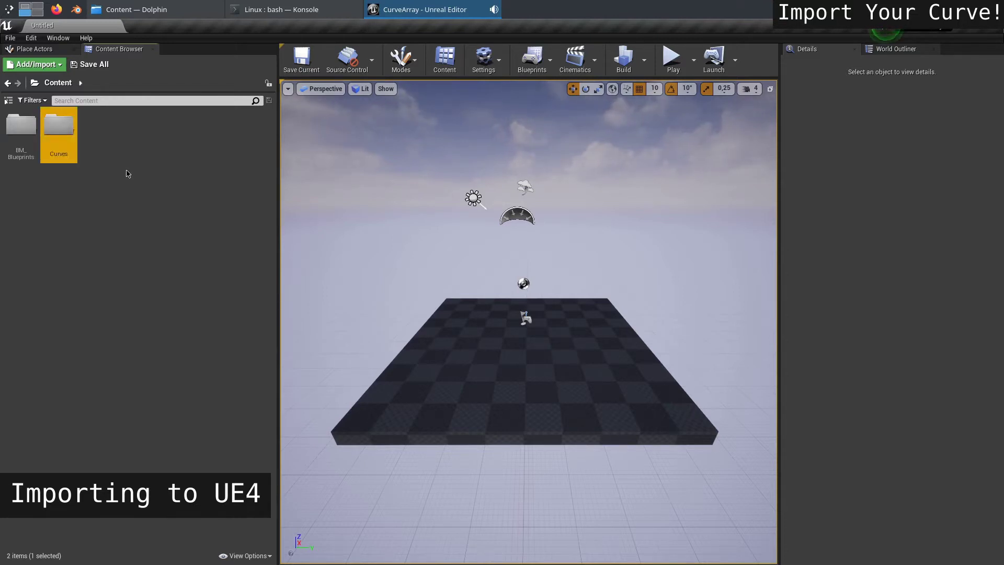
double_click(63, 130)
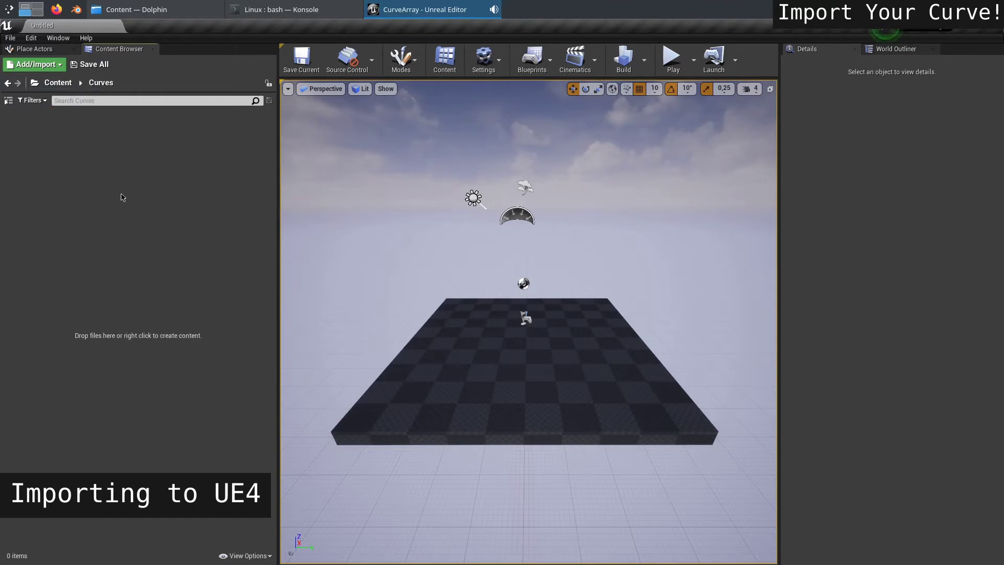
left_click(133, 8)
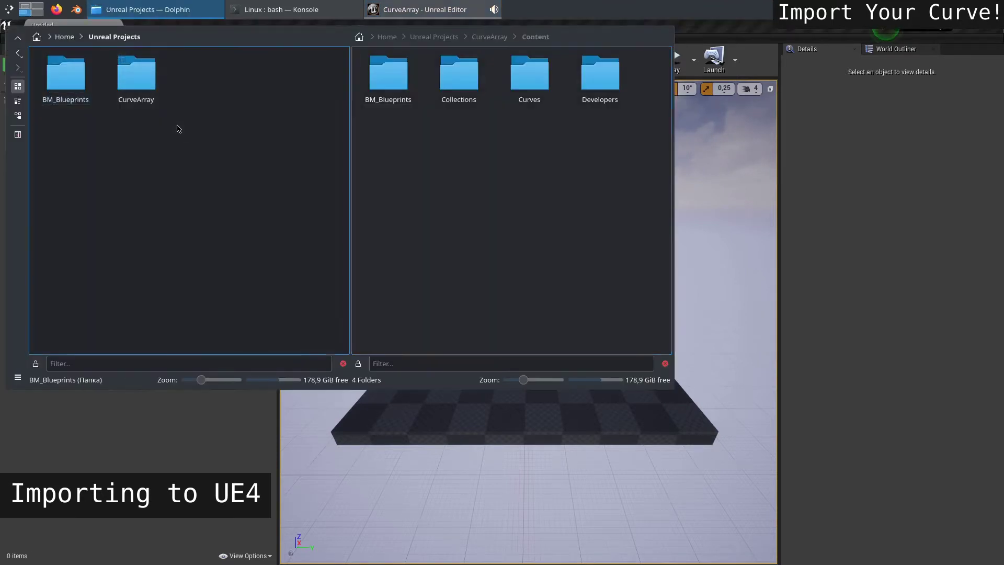
- Import test.csv from the home folder into Curves as a DataTable with BP_BM_SplineImportCSVStruct rows
left_click(70, 37)
left_click_drag(198, 307, 560, 335)
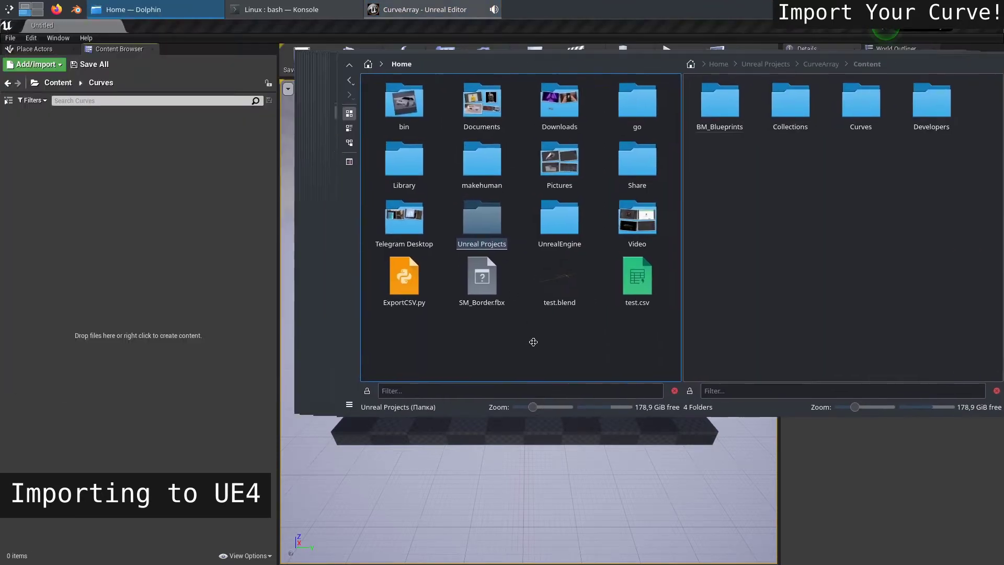
mouse_move(665, 276)
left_mouse_down()
mouse_move(190, 271)
mouse_move(162, 245)
left_mouse_up()
left_click(422, 283)
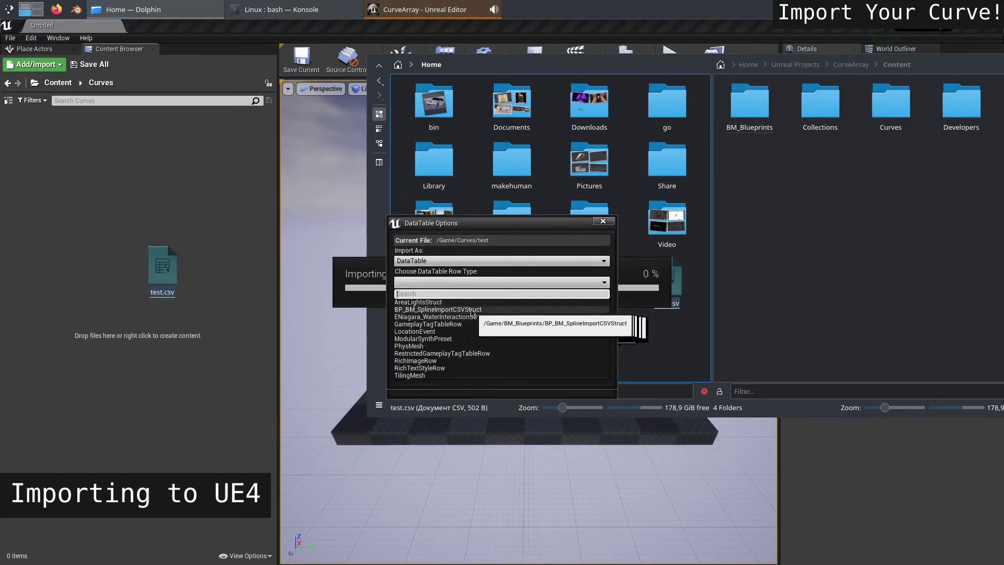
left_click(442, 309)
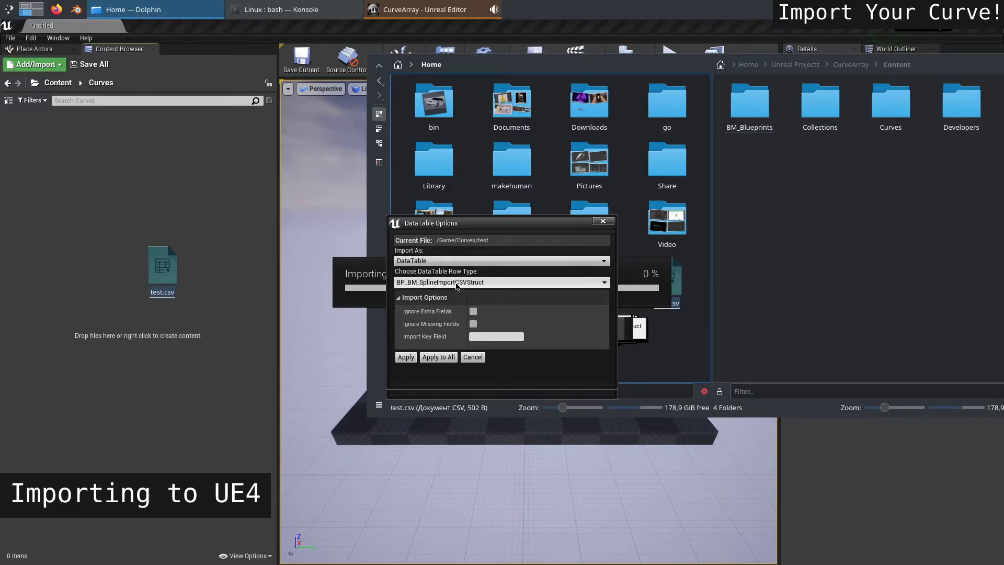
left_click(406, 357)
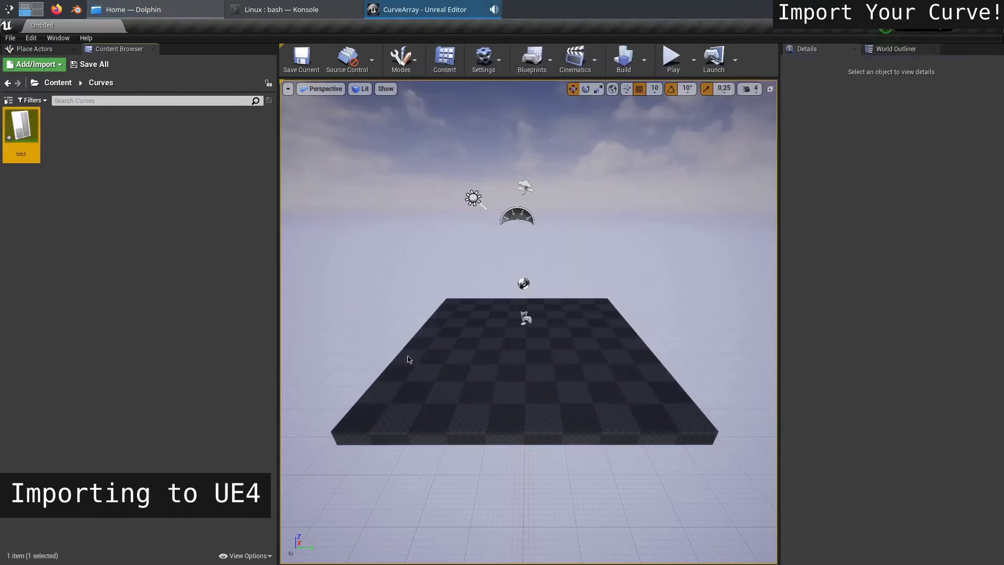
left_click(140, 235)
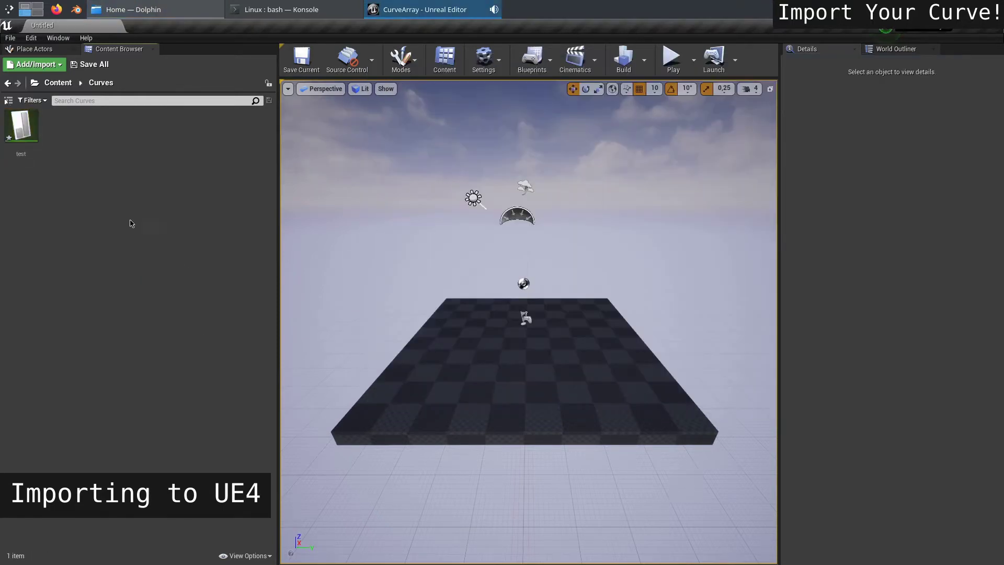
- Place a BP_BM_CSVArray actor from BM_Blueprints in the level and reset its location to the origin
left_click(58, 83)
double_click(22, 128)
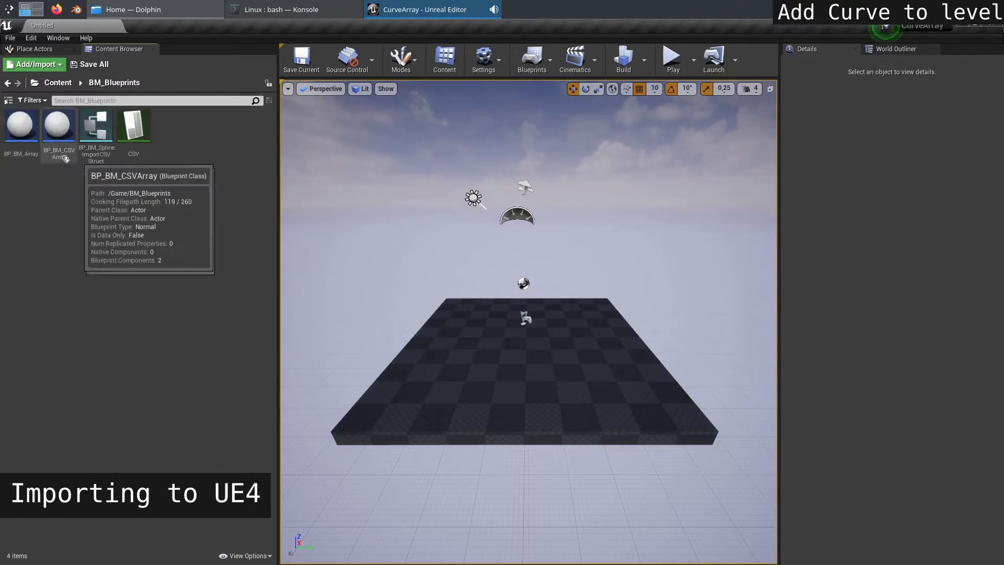
left_click_drag(64, 158, 564, 339)
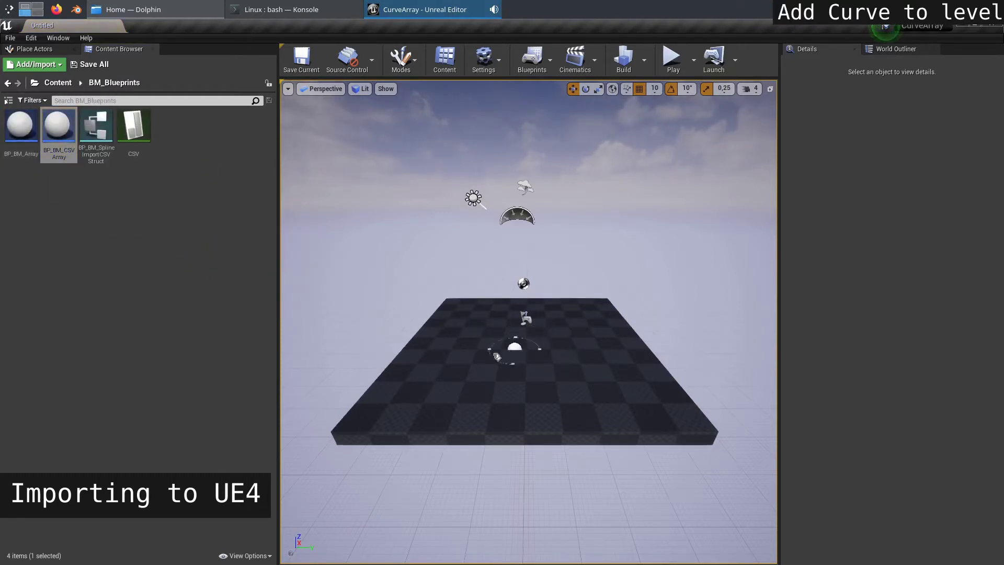
left_click_drag(428, 376, 428, 375)
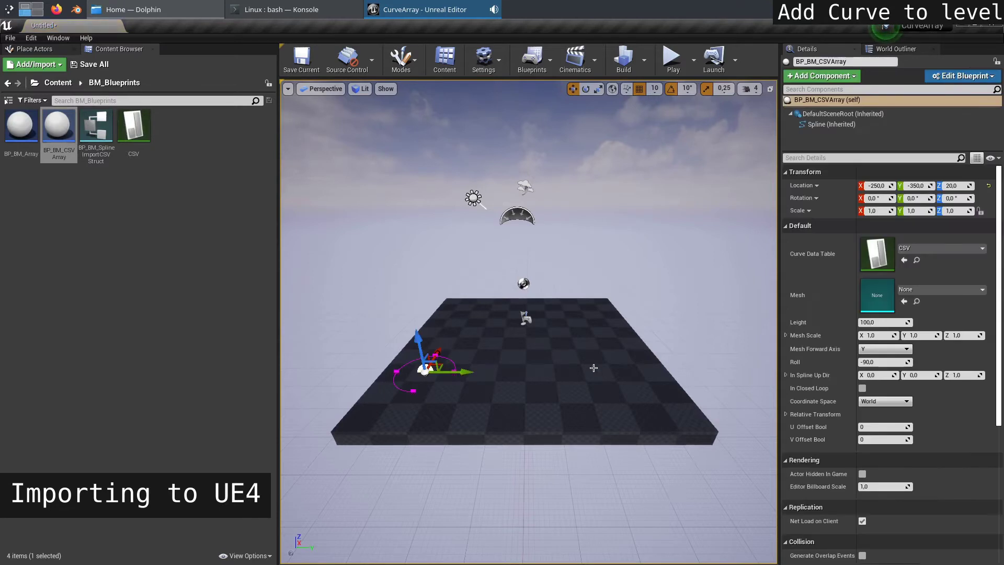
left_click(988, 186)
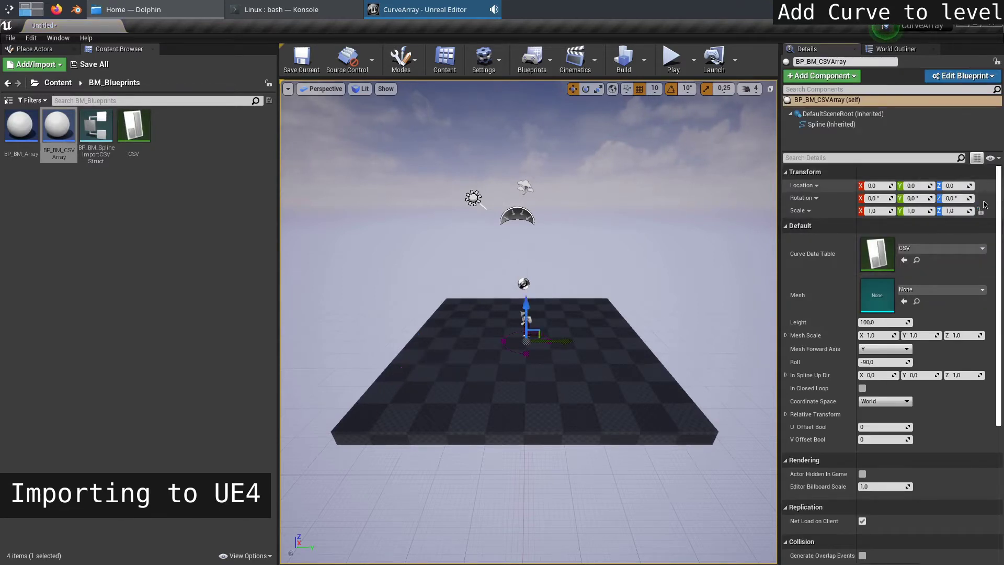
- Delete the floor, reselect the BP_BM_CSVArray actor, and select the test data table in Curves
left_click(606, 409)
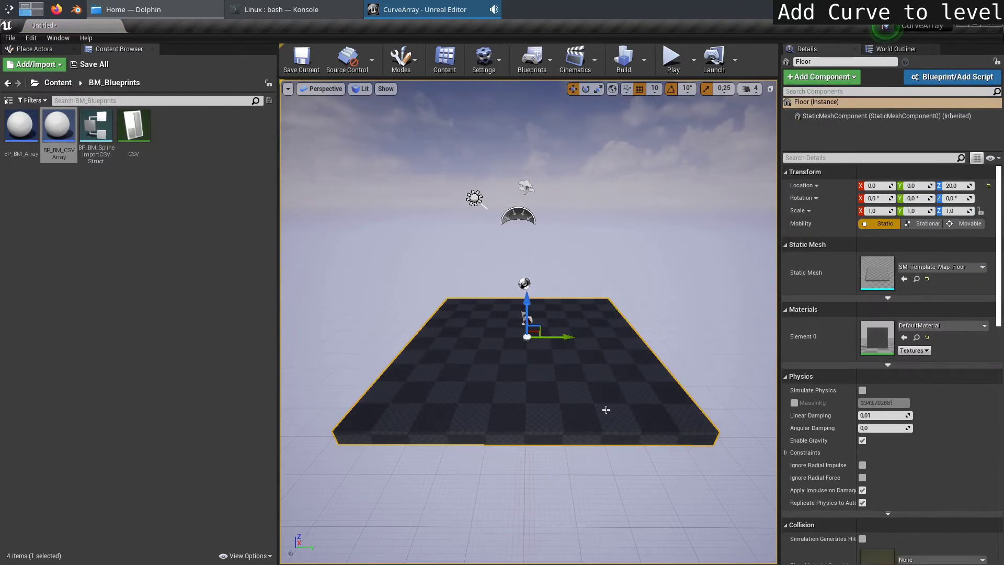
key("Delete")
scroll(575, 366, "up", 3)
left_click(525, 352)
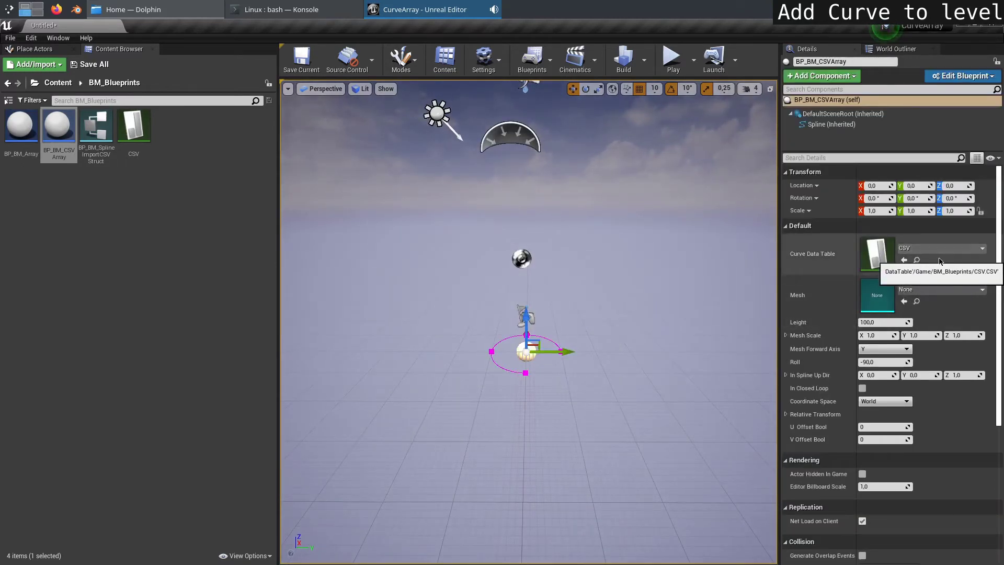
left_click(64, 84)
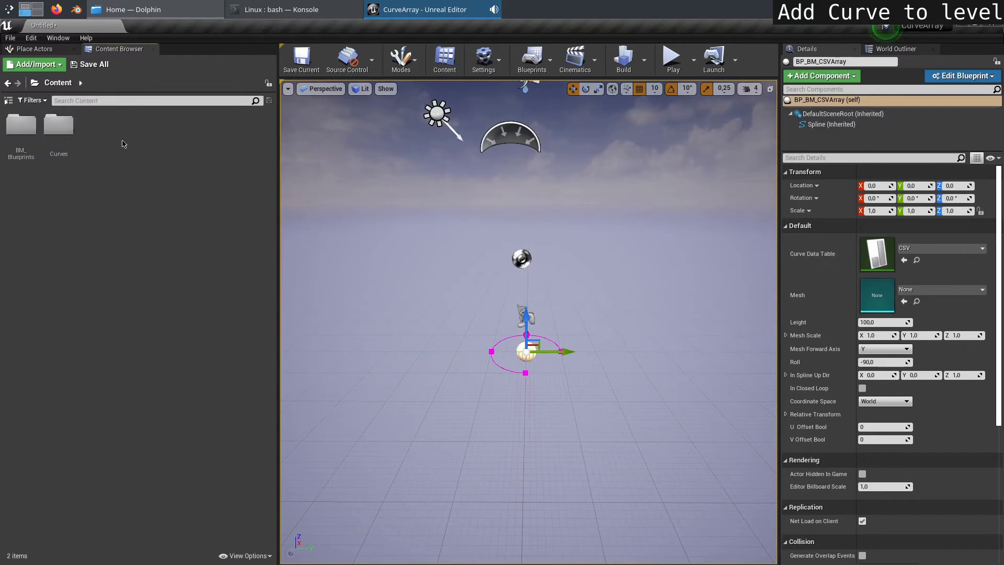
double_click(58, 128)
left_click(21, 125)
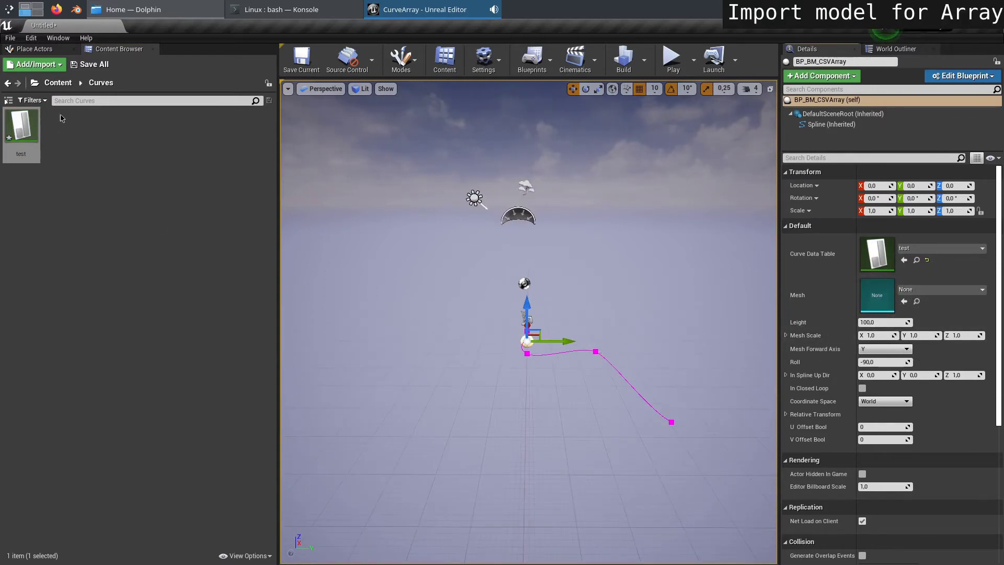
- Create a Meshes folder in the project Content and open it
left_click(59, 85)
right_click(103, 188)
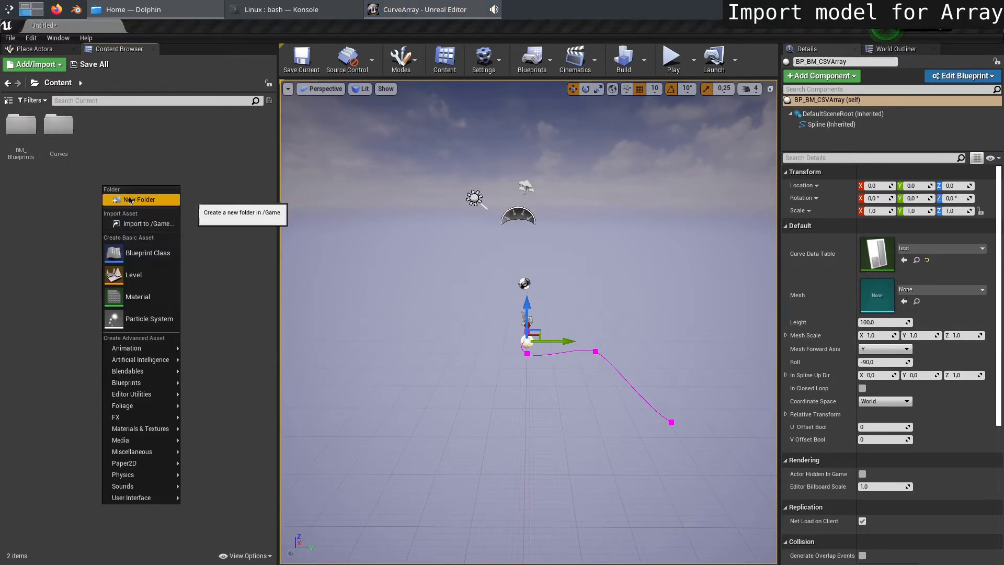
left_click(129, 197)
type("Meshes")
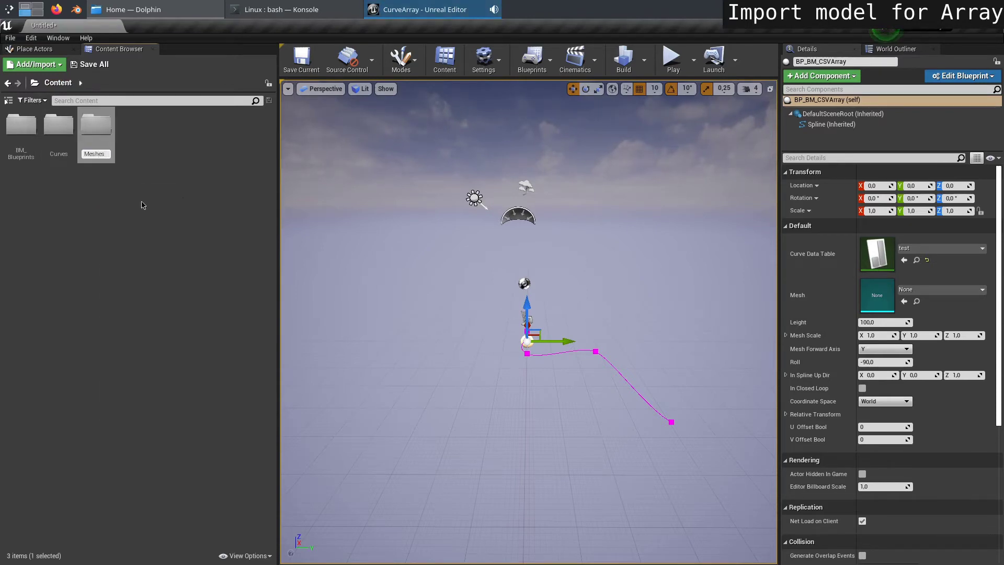
key("Return")
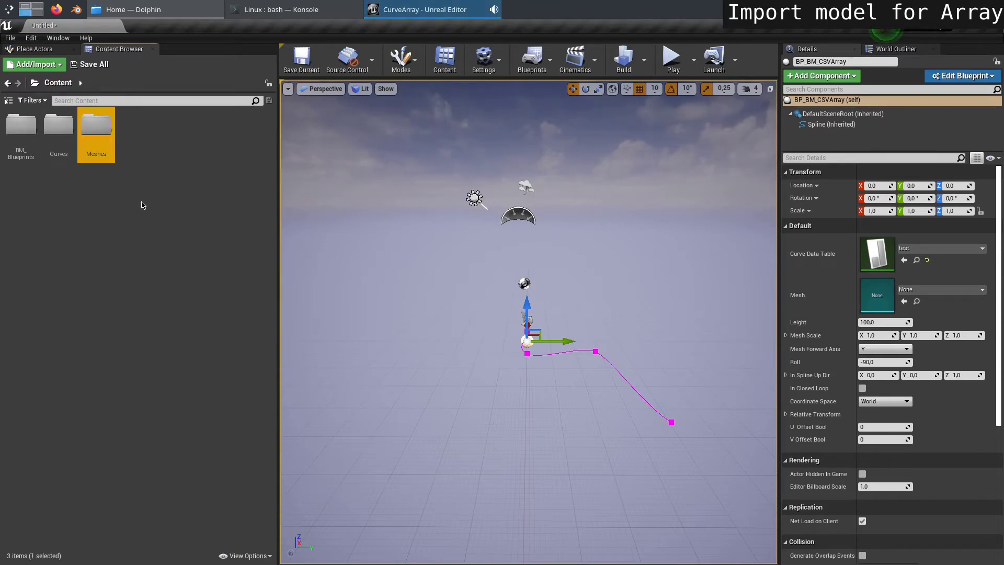
double_click(94, 137)
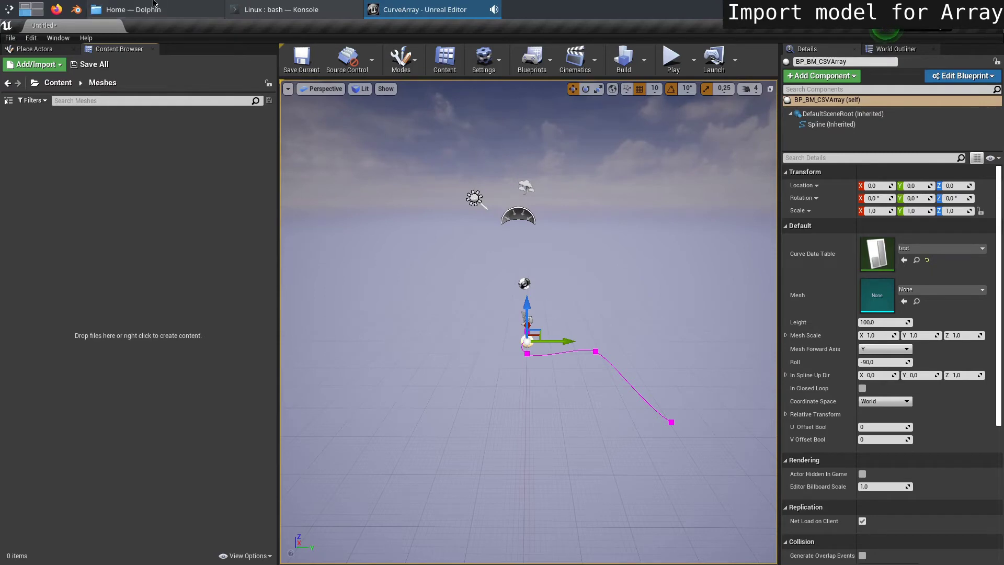
- Import SM_Border.fbx from Dolphin into Meshes using Import All
left_click(133, 9)
mouse_move(511, 277)
left_mouse_down()
mouse_move(250, 288)
mouse_move(121, 268)
left_mouse_up()
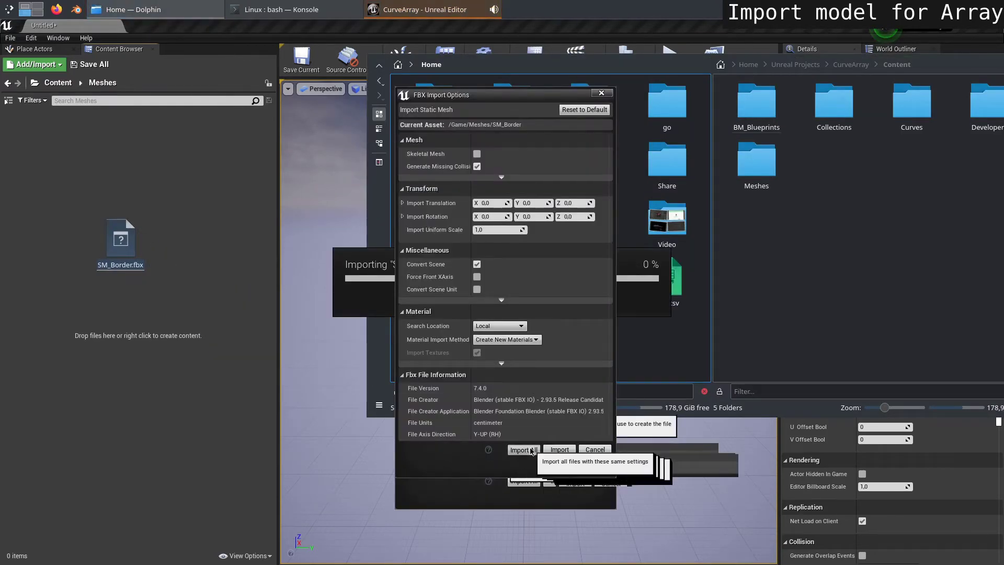
left_click(523, 450)
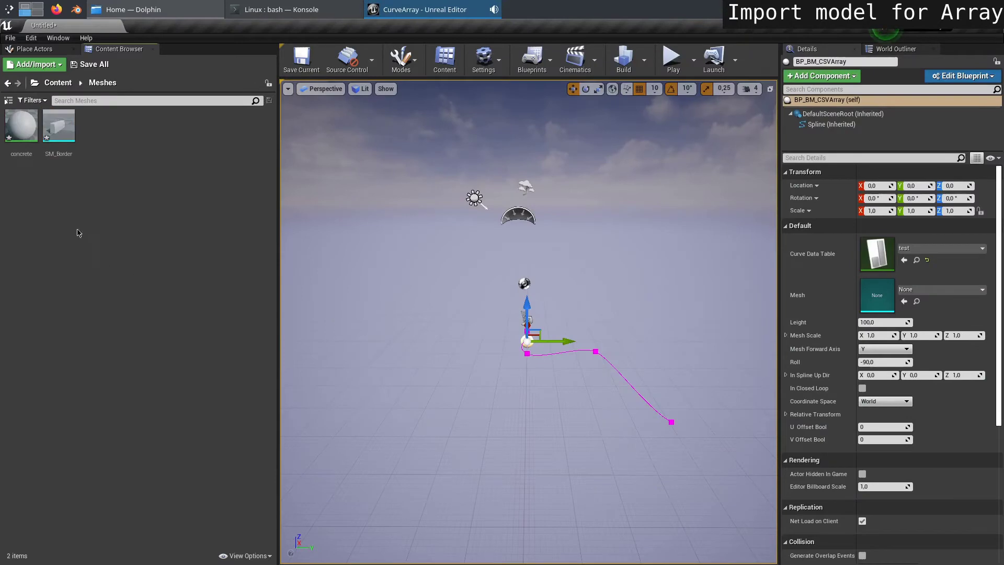
- Separate the overlapping nodes in the concrete material graph and apply the changes on closing
double_click(21, 125)
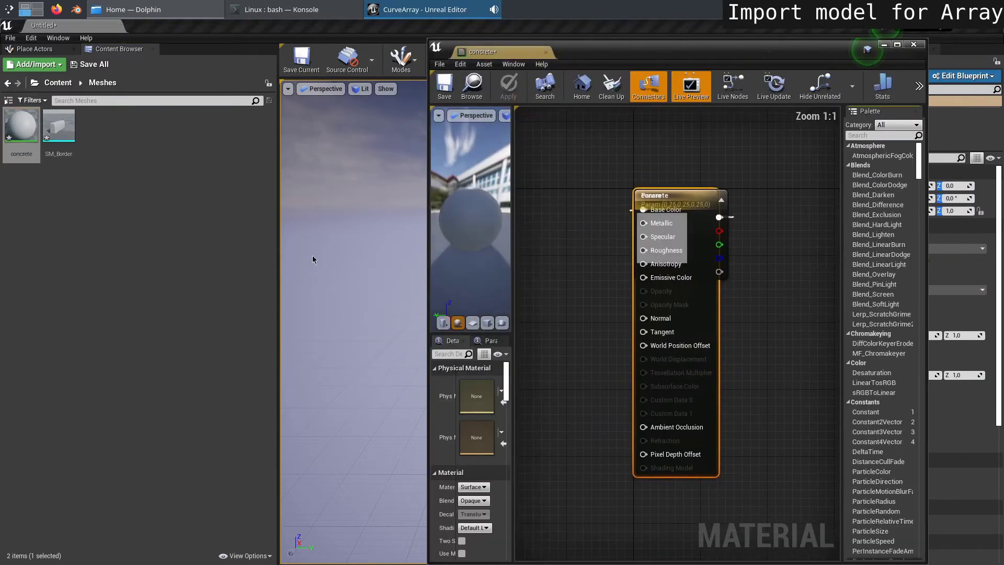
mouse_move(707, 196)
left_mouse_down()
mouse_move(847, 195)
mouse_move(668, 204)
left_mouse_up()
left_click(545, 51)
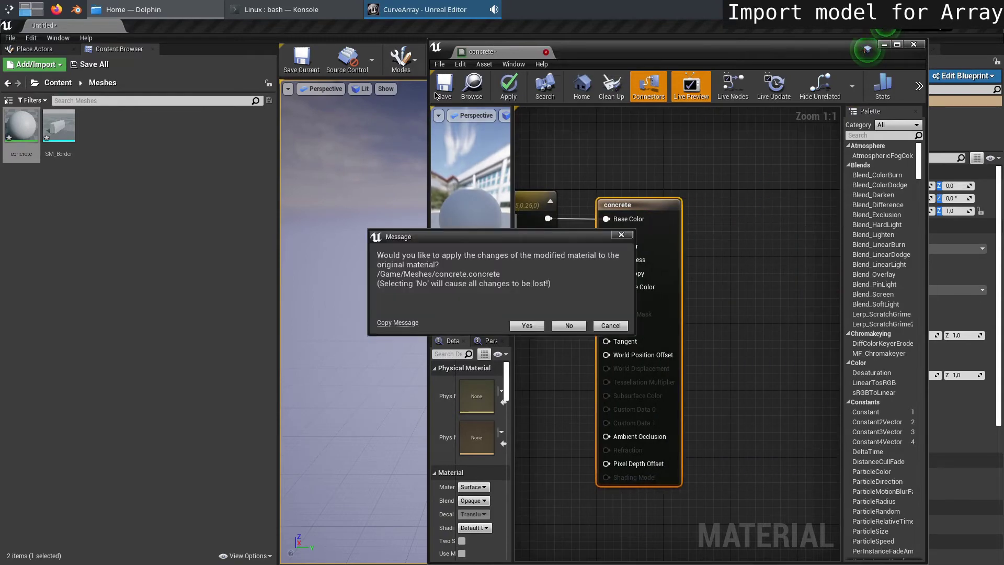
left_click(527, 326)
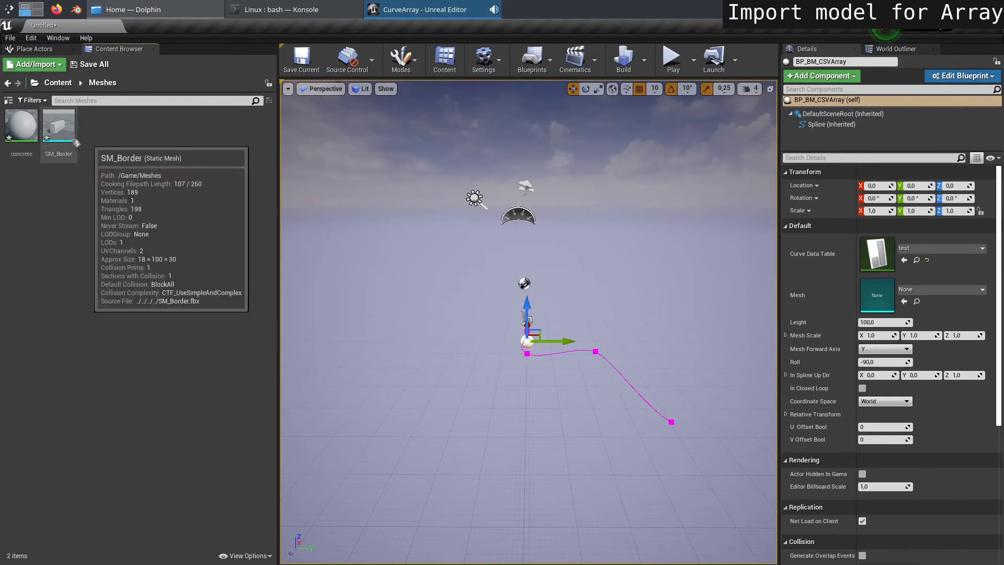
- Assign SM_Border as the BP_BM_CSVArray mesh and fly in to view the tiled border
left_click(58, 128)
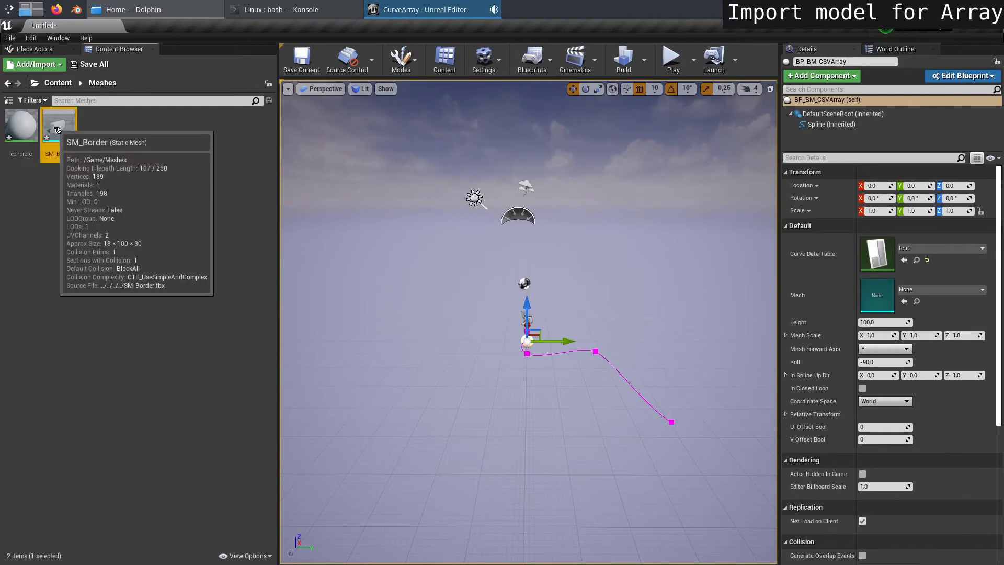
left_click(904, 302)
mouse_move(588, 390)
right_mouse_down()
mouse_move(580, 361)
mouse_move(585, 390)
right_mouse_up()
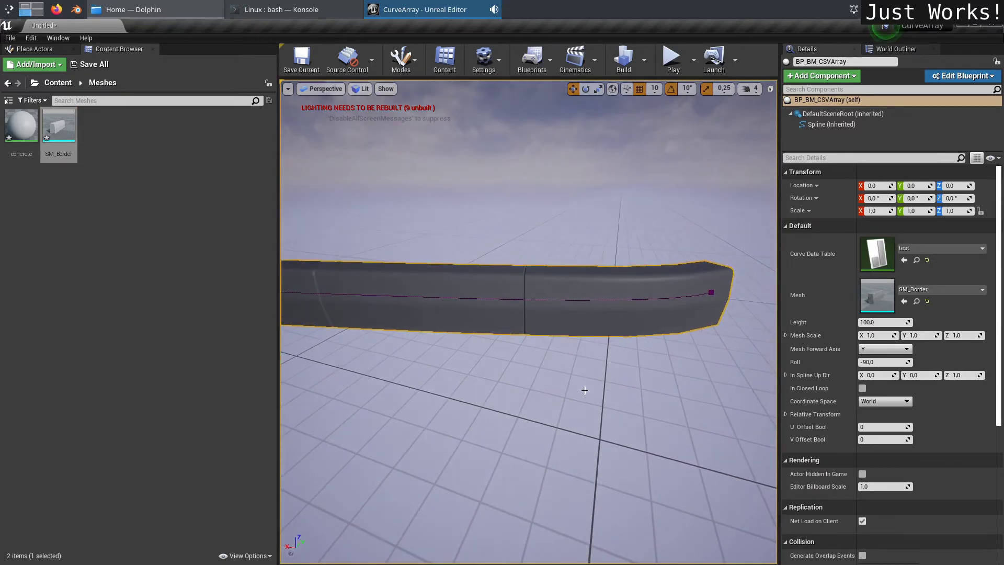
- Inspect SM_Border in the Static Mesh Editor preview, then close that editor
double_click(58, 127)
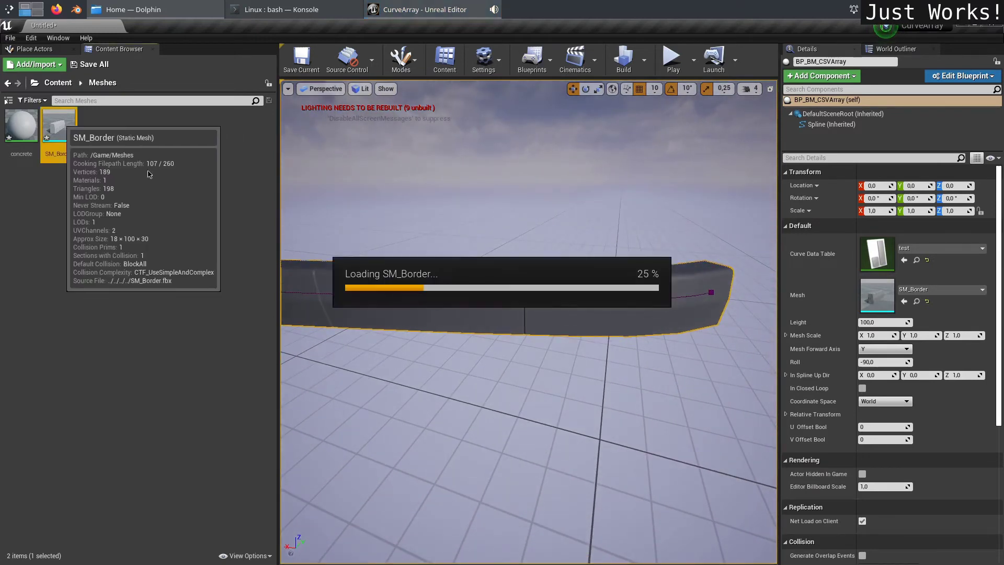
left_click_drag(532, 349, 523, 335)
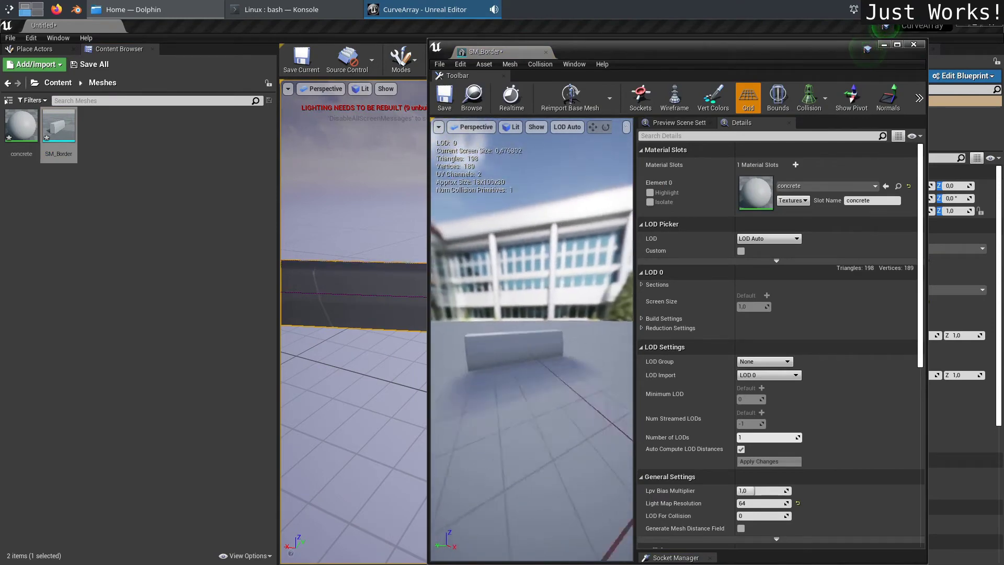
left_click_drag(523, 335, 491, 334)
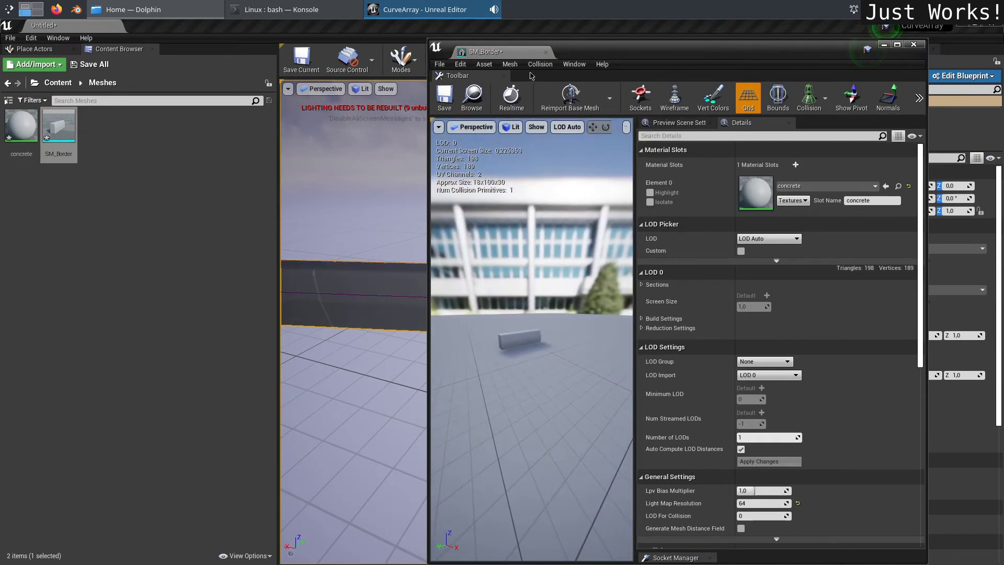
left_click(545, 52)
- Try a tile length of 200 and a larger X mesh scale, then reset them to 100 and 1
left_click(881, 350)
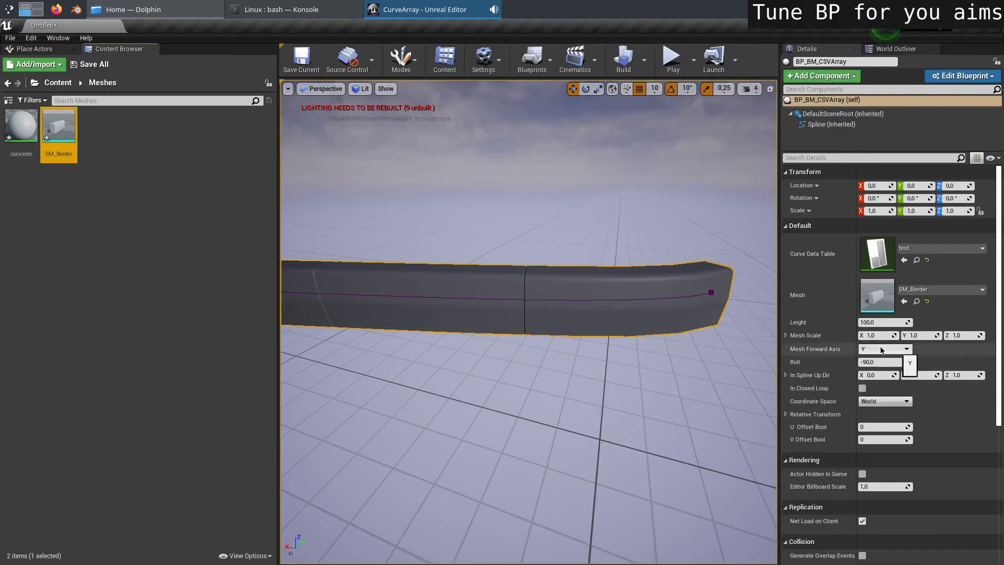
left_click(872, 321)
type("50")
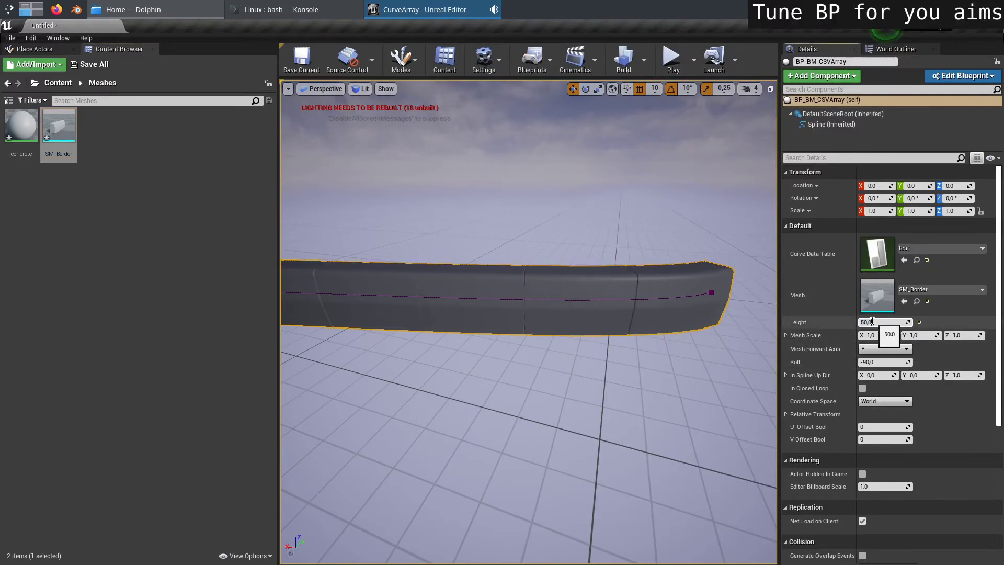
left_click(883, 322)
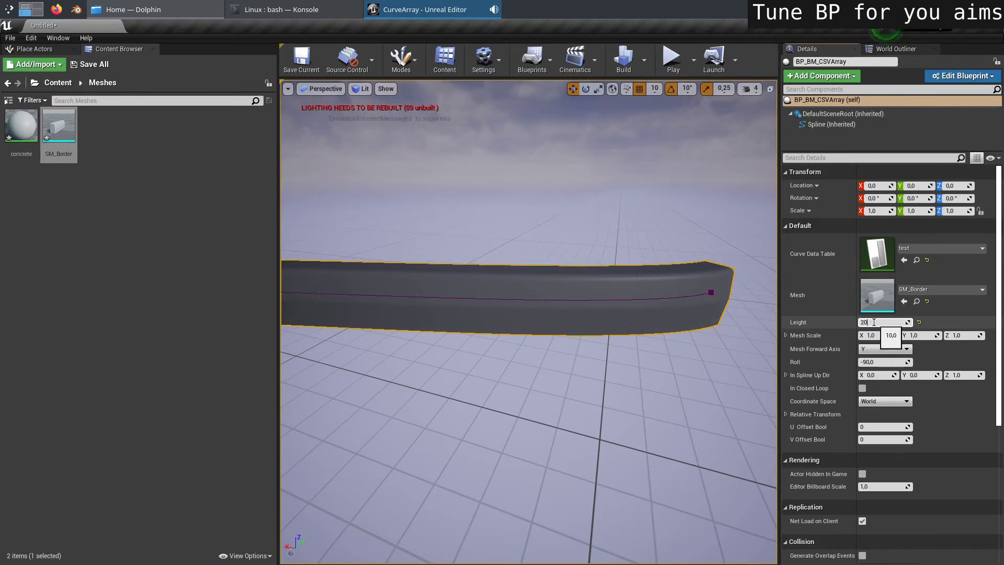
key("Return")
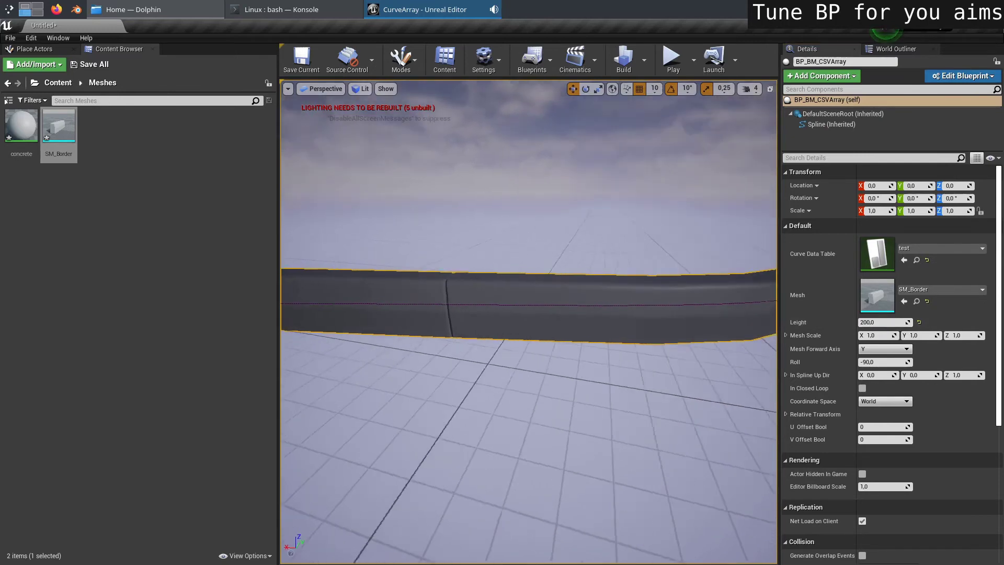
left_click(920, 324)
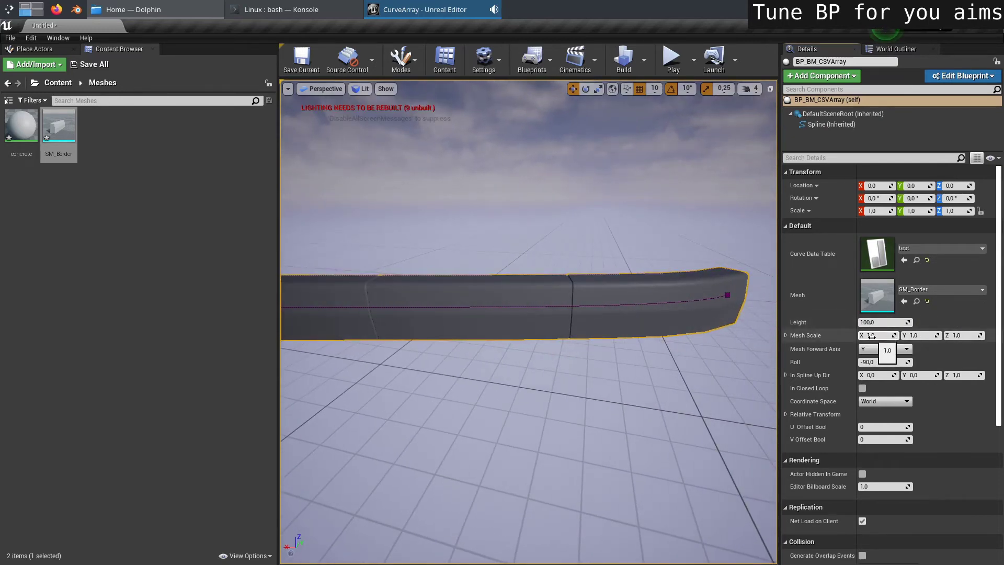
left_click_drag(872, 335, 872, 335)
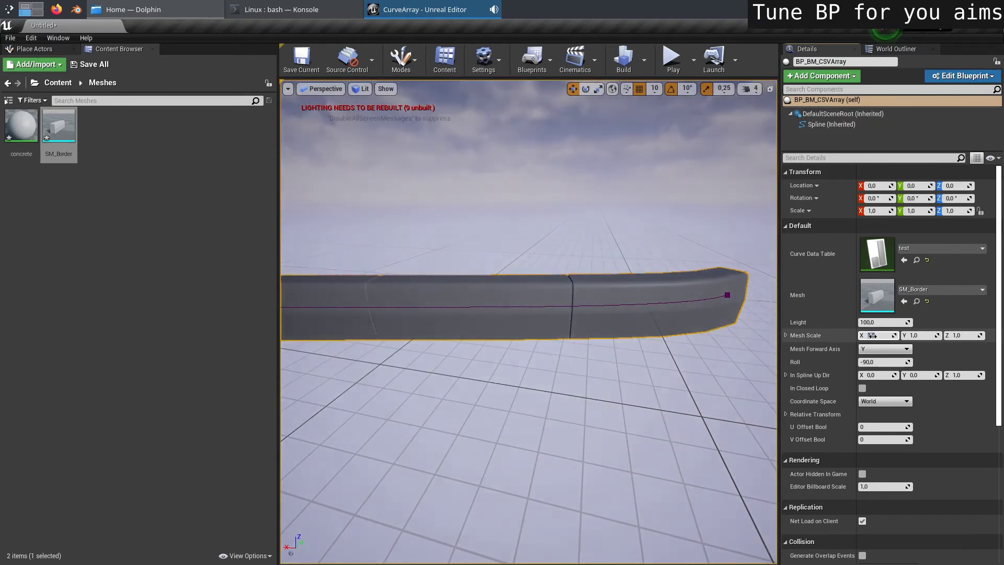
left_click(883, 349)
- Try Z and X as the mesh forward axis, then set it back to Y
left_click(877, 372)
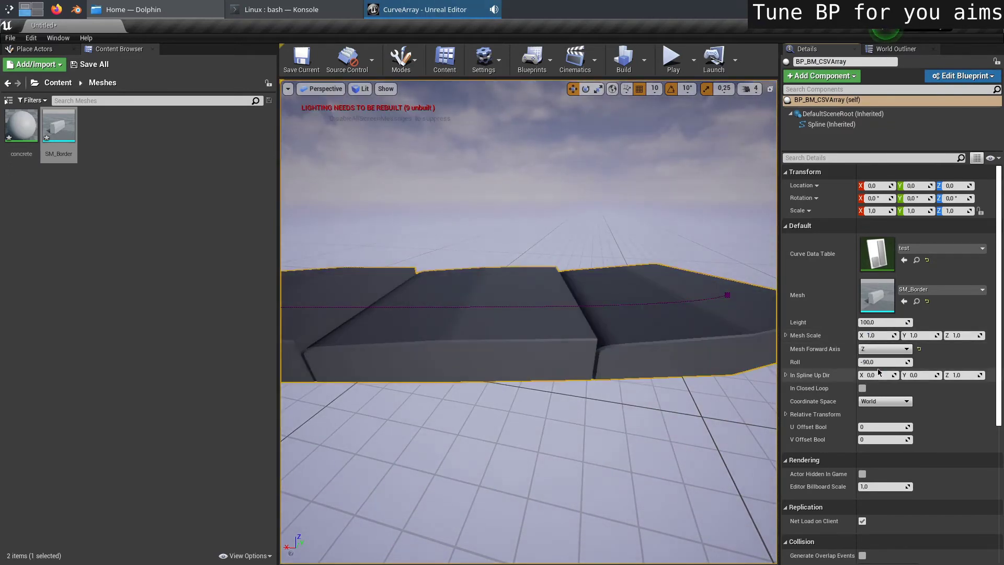
left_click(883, 348)
left_click(884, 358)
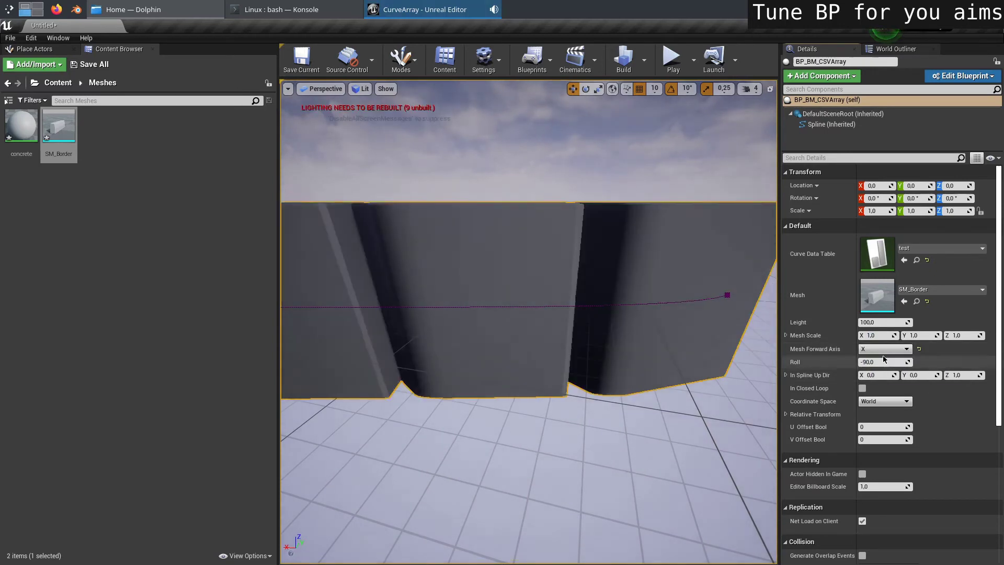
left_click(883, 349)
left_click(883, 365)
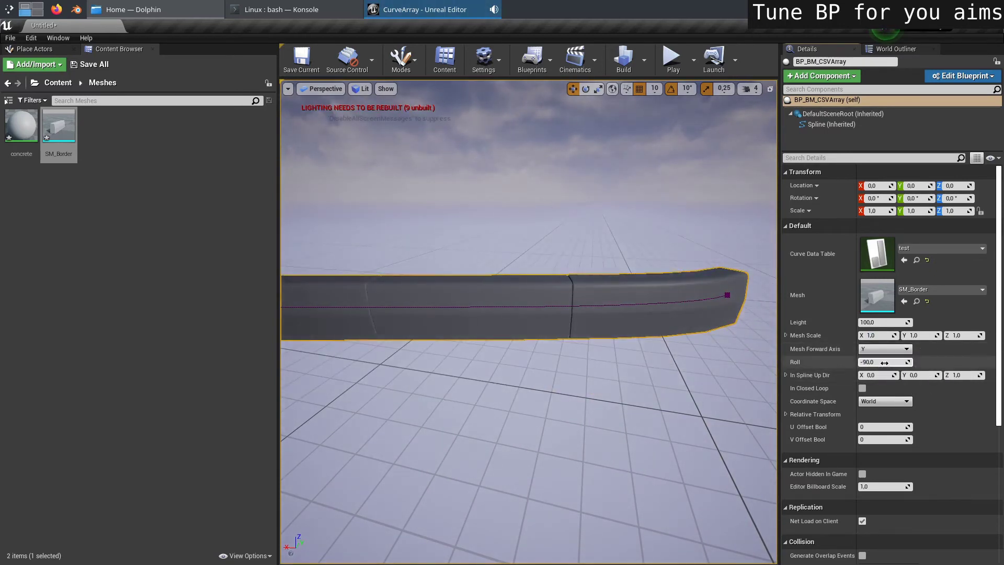
- Set the roll to 0 to compare the whole curve, then reset it to -90
type("0")
key("Return")
right_click_drag(412, 209, 412, 181)
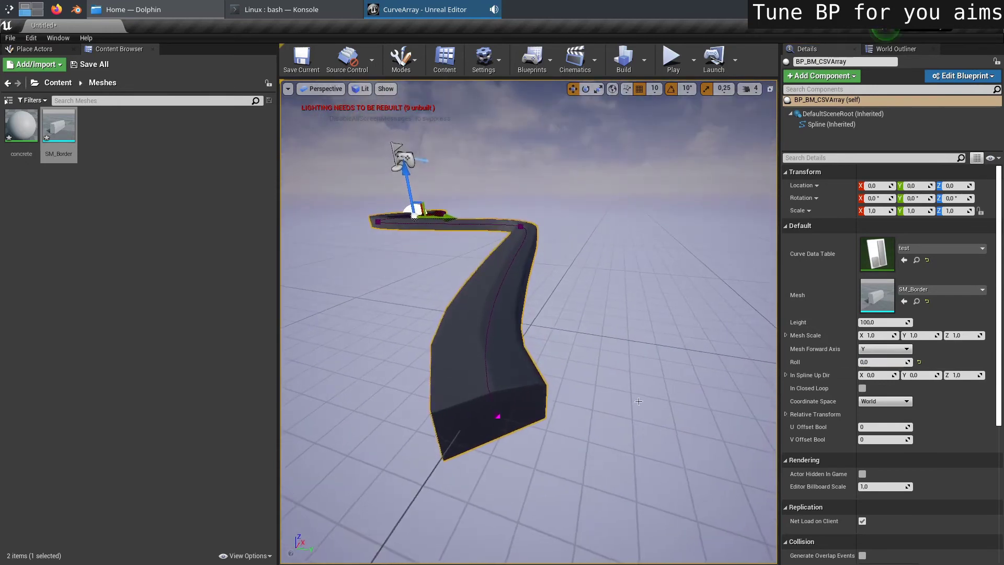
left_click(919, 361)
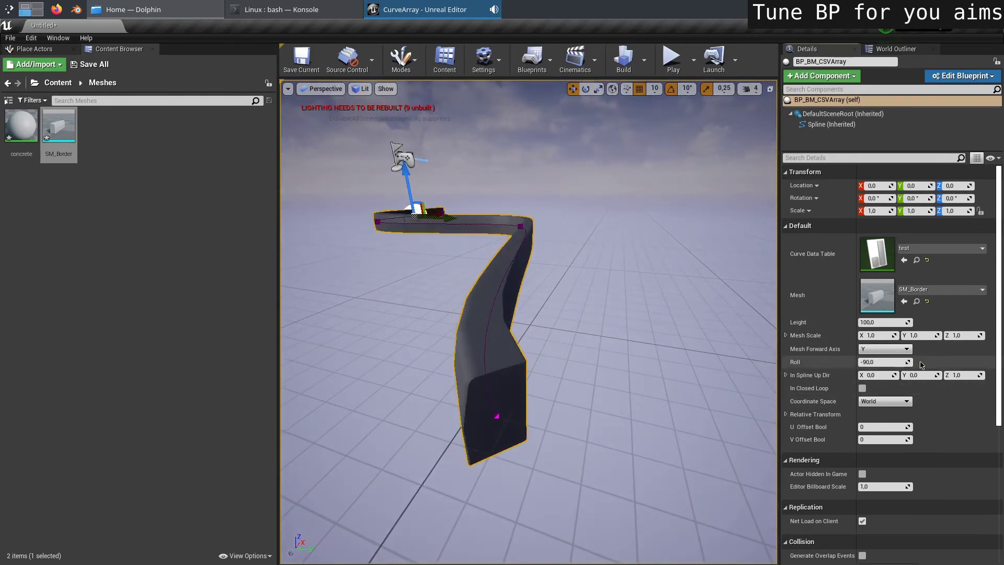
- Toggle In Closed Loop on and off, then set Coordinate Space to Local
left_click(862, 389)
left_click(862, 388)
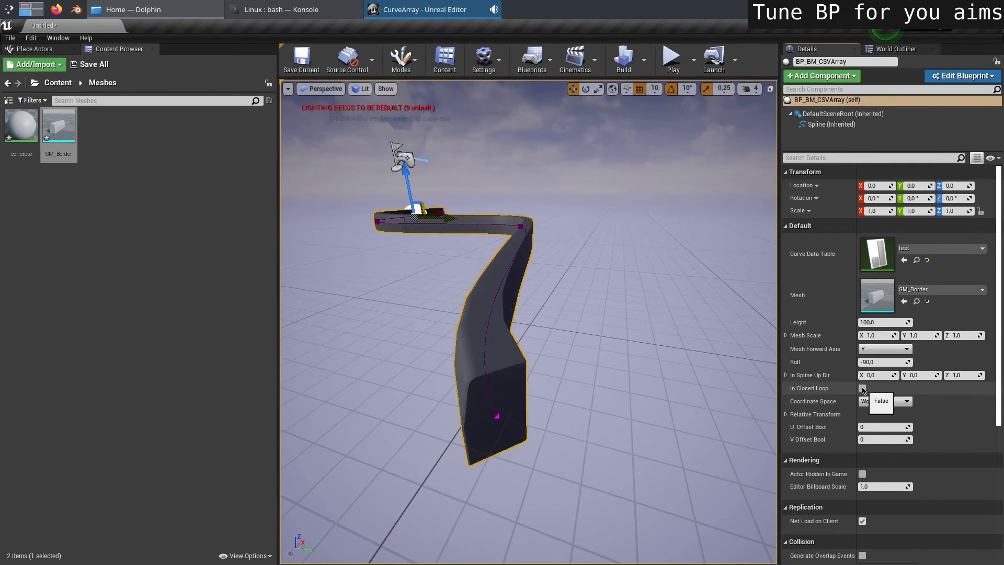
left_click(894, 402)
left_click(890, 415)
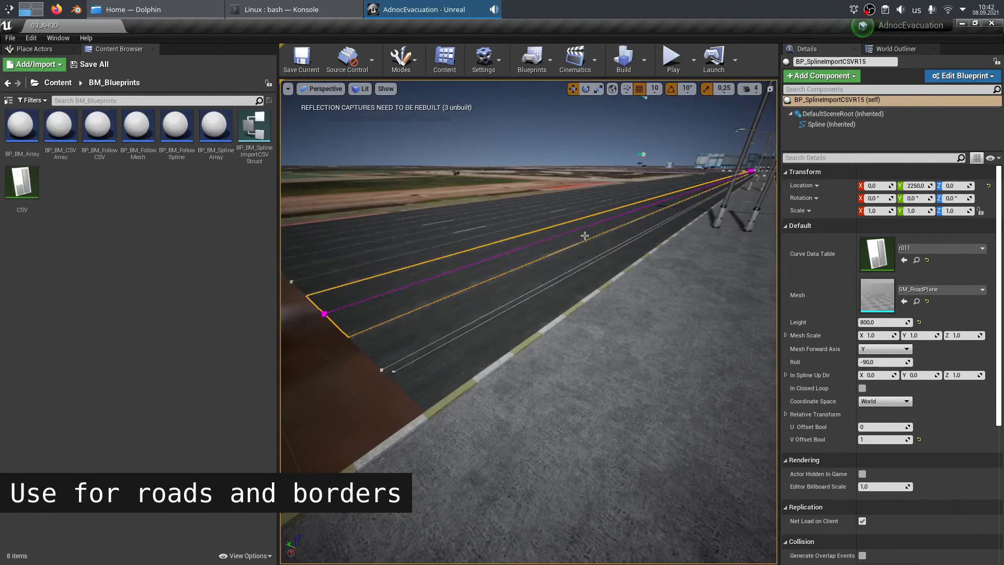
- Fly low along the spline road to the curb and select the BP_SplineImportCSV16 border spline
right_click_drag(584, 236, 584, 236)
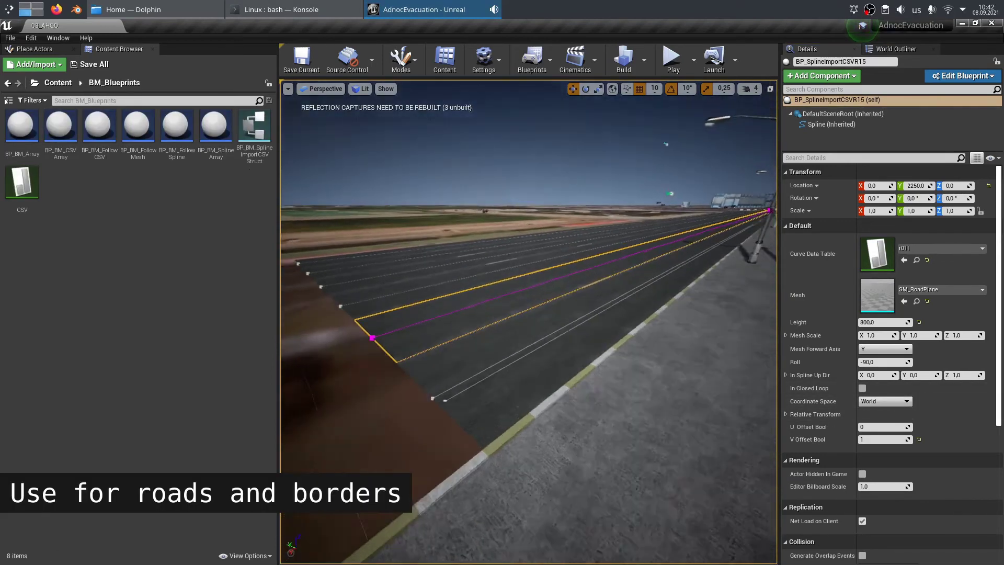
right_click_drag(739, 333, 694, 337)
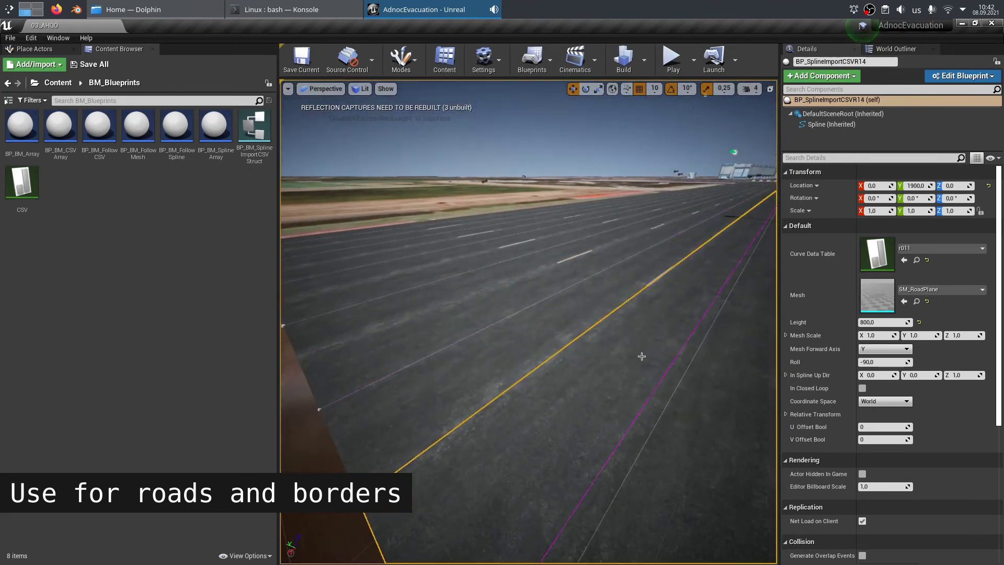
right_click_drag(529, 321, 681, 489)
left_click(529, 345)
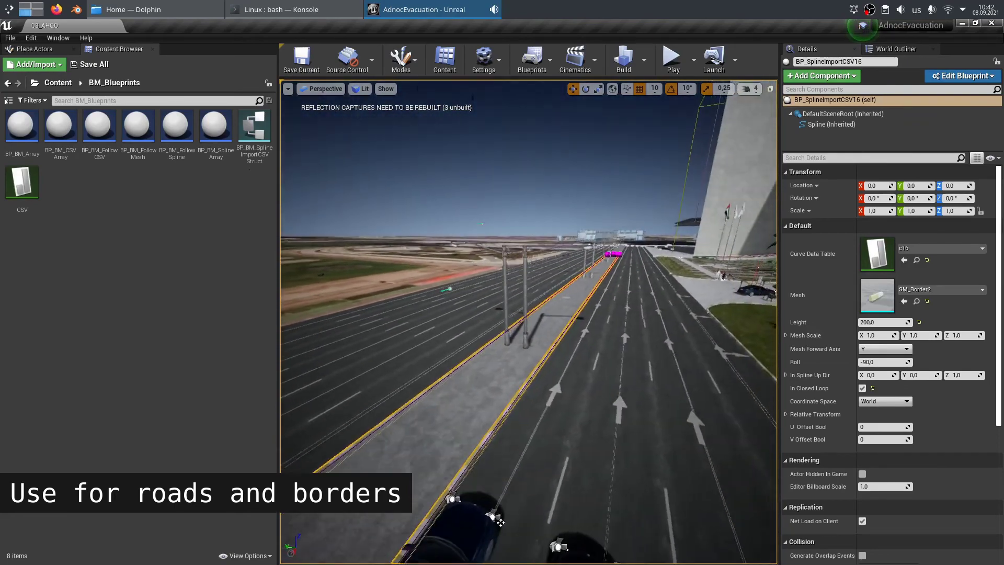
- Fly over the road poles and the palm park, then back toward the tower
right_click_drag(561, 368, 561, 368)
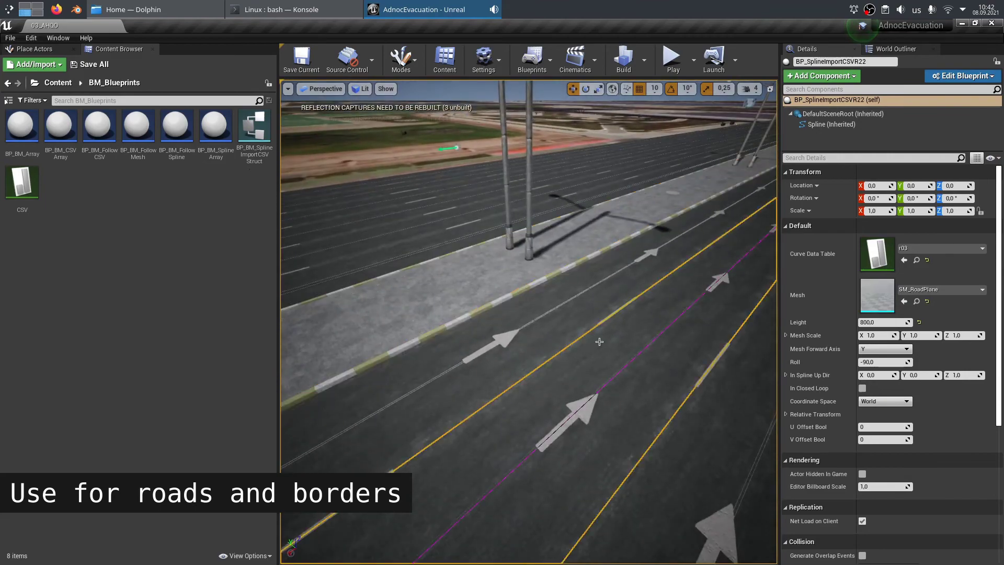
right_click_drag(599, 341, 600, 341)
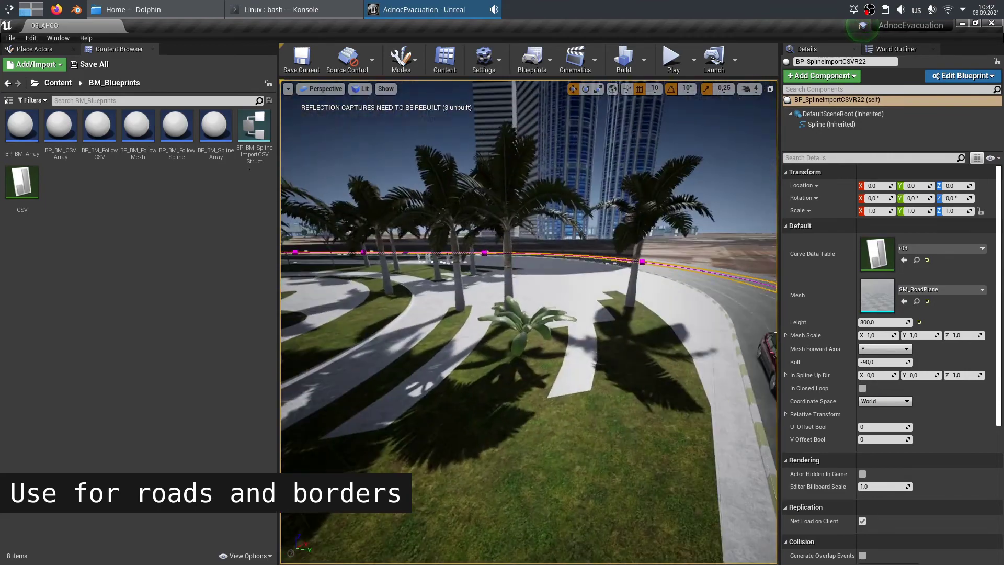
right_click_drag(591, 430, 591, 430)
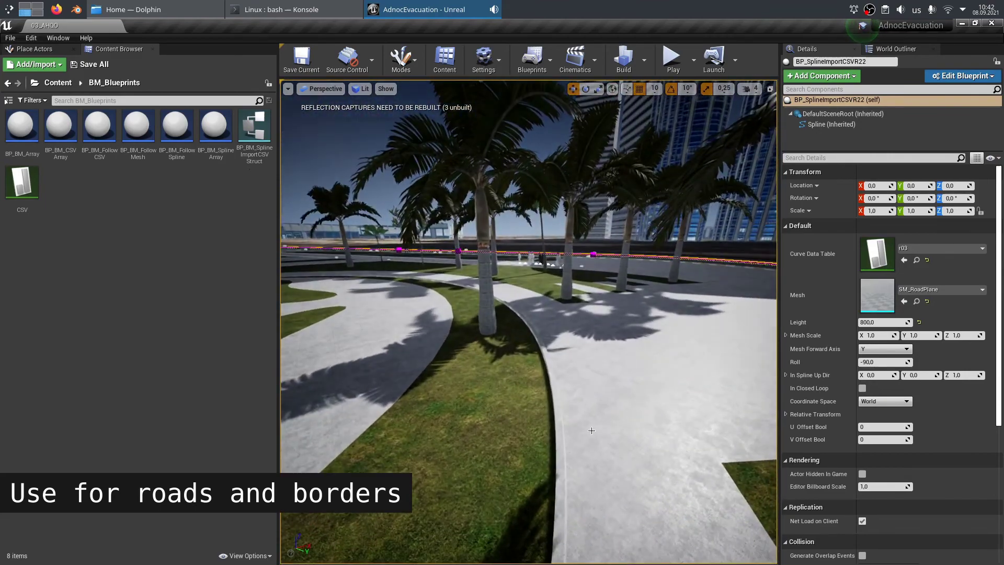
right_click_drag(558, 435, 559, 436)
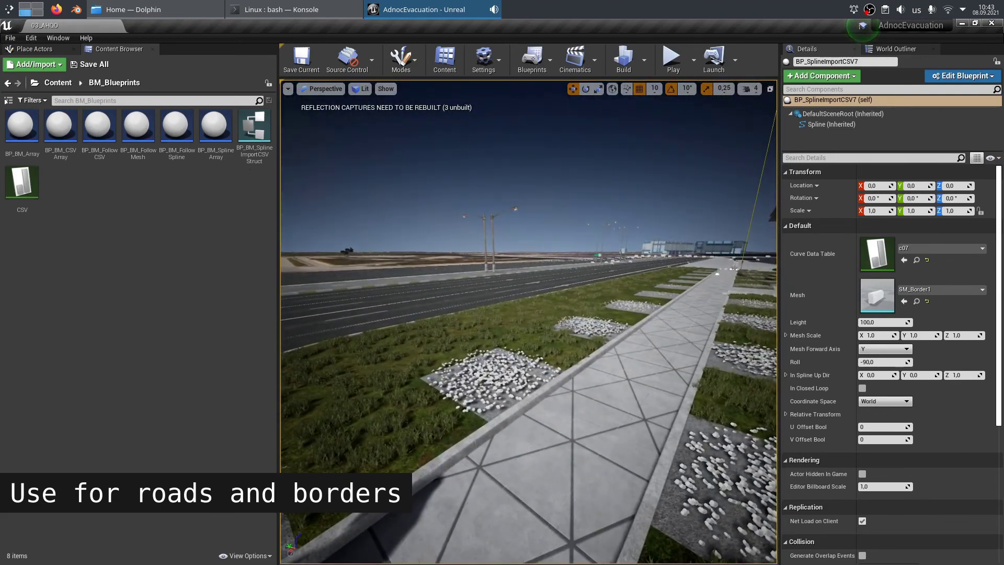
- Select the walkway spline BP_SplineManual2, then view the plaza top-down and select ground mesh g02
left_click(717, 423)
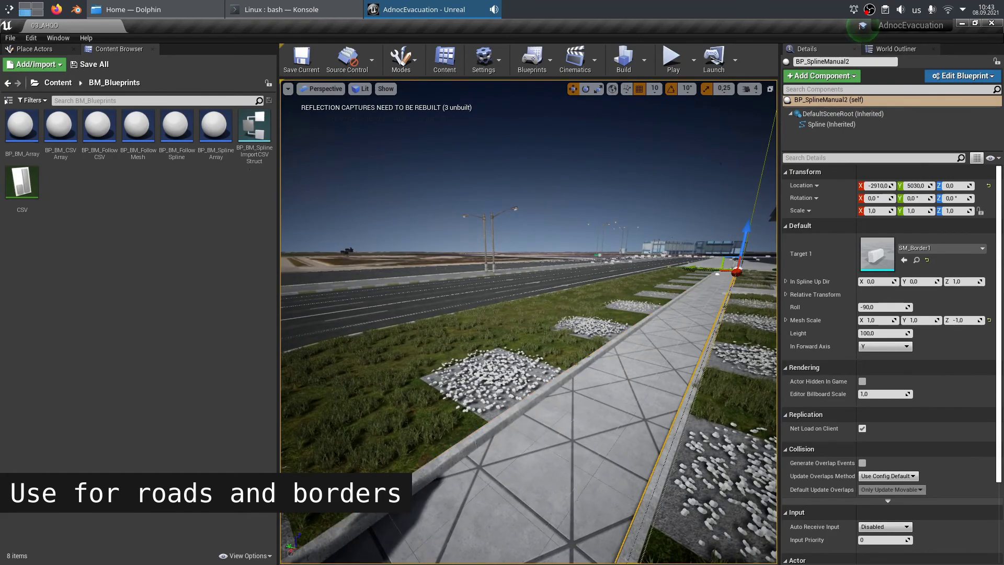
right_click_drag(717, 423, 671, 413)
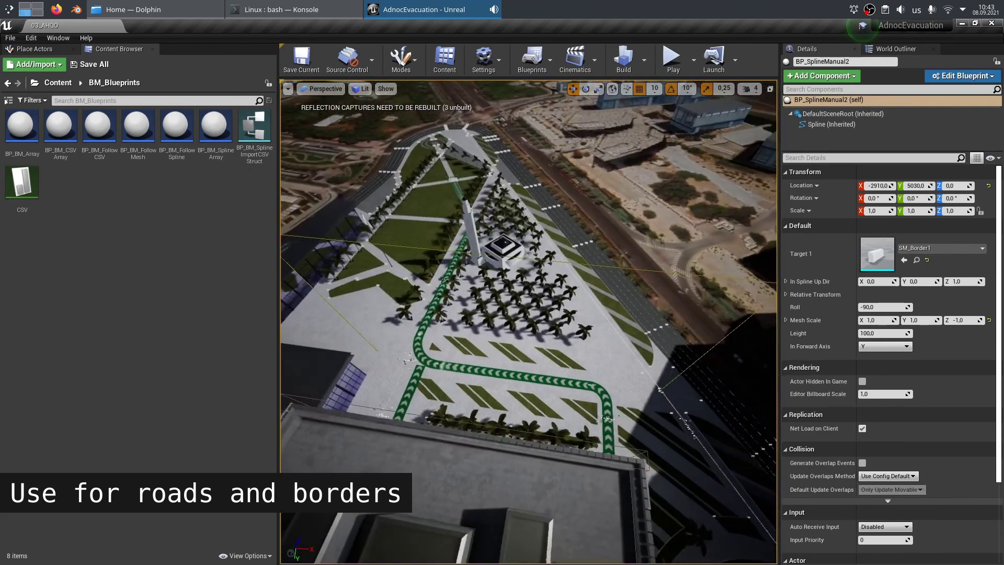
left_click(651, 350)
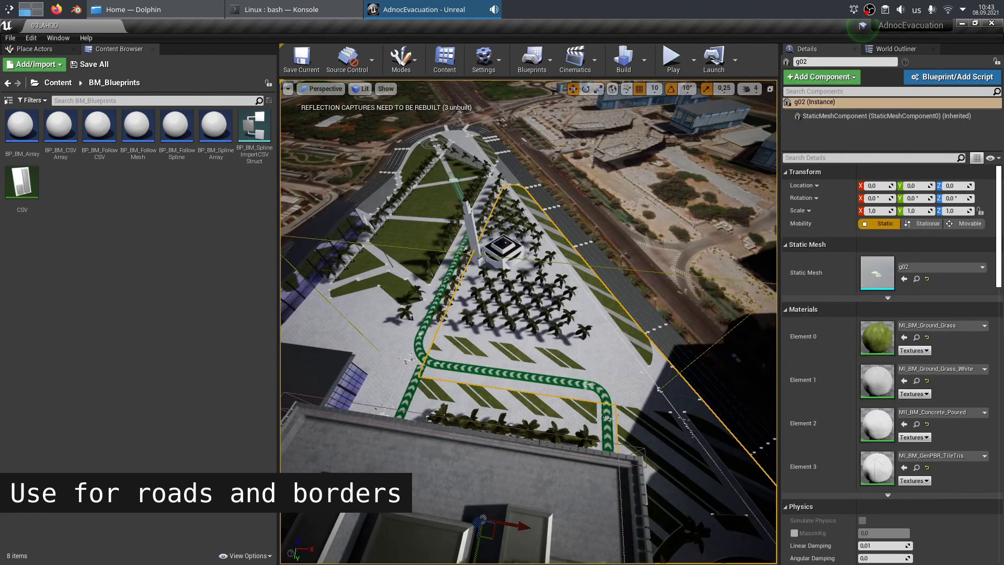
- Fly down to the road, select BP_SplineImportCSVR2, and return to a wide plaza view
right_click_drag(651, 349, 577, 339)
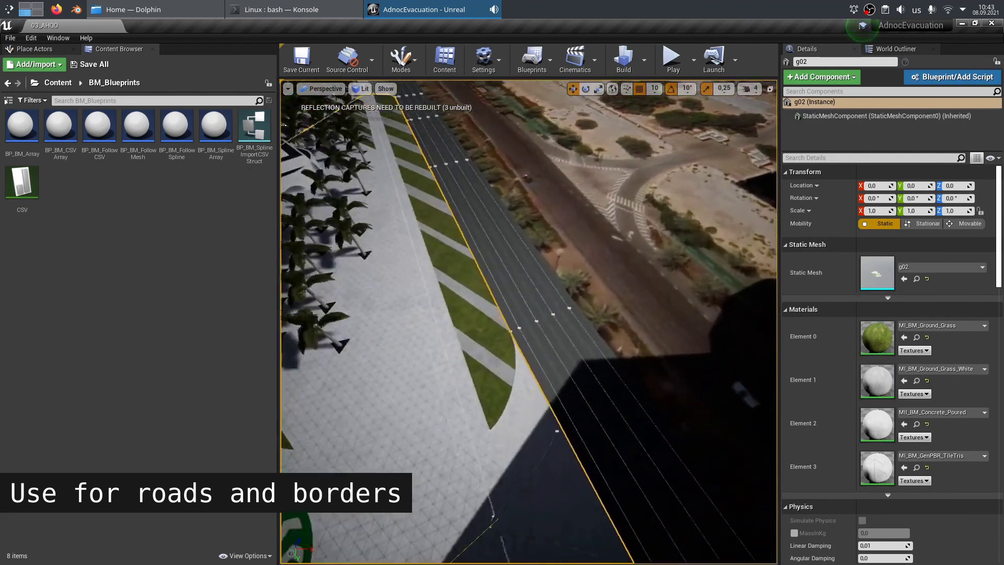
left_click(500, 338)
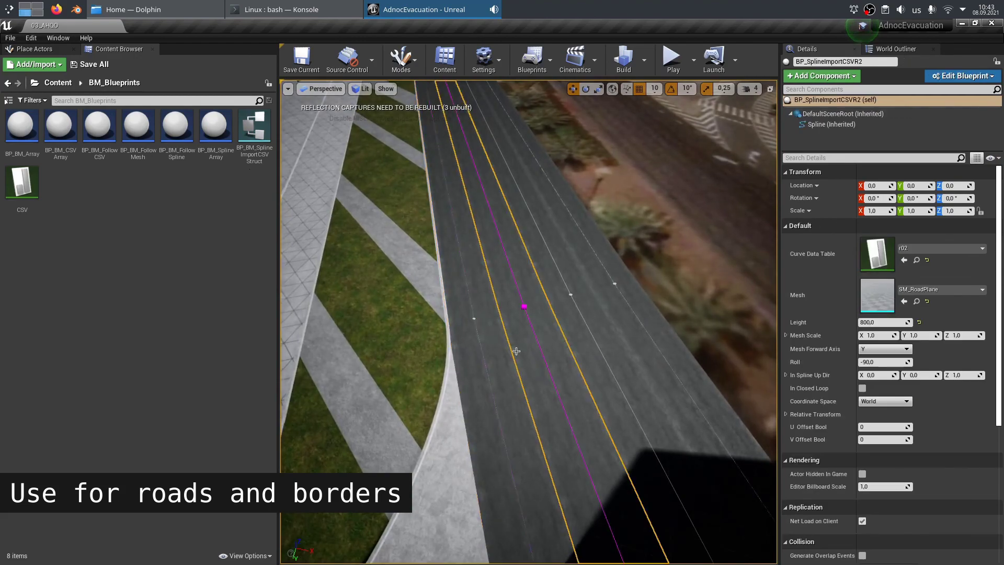
right_click_drag(444, 377, 397, 366)
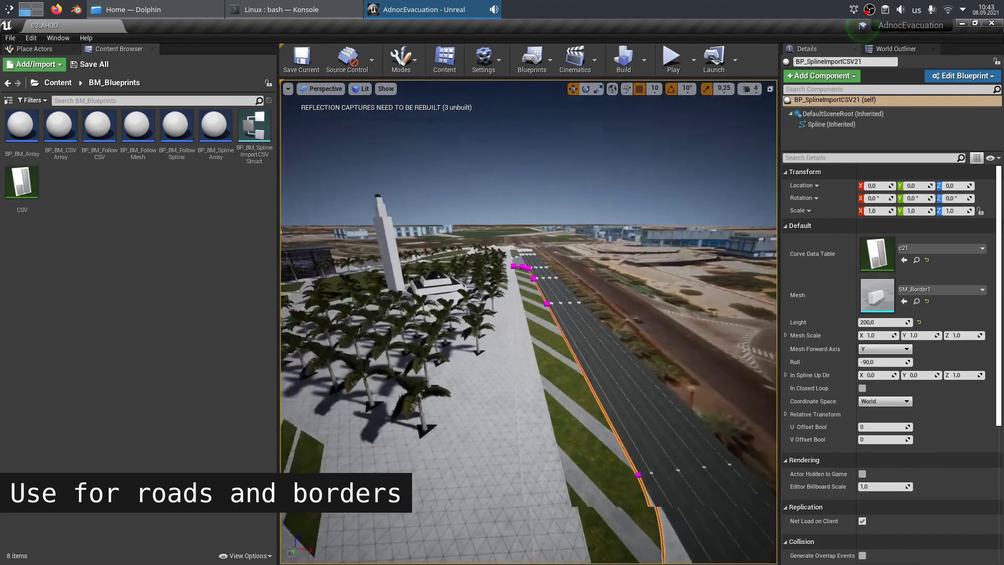